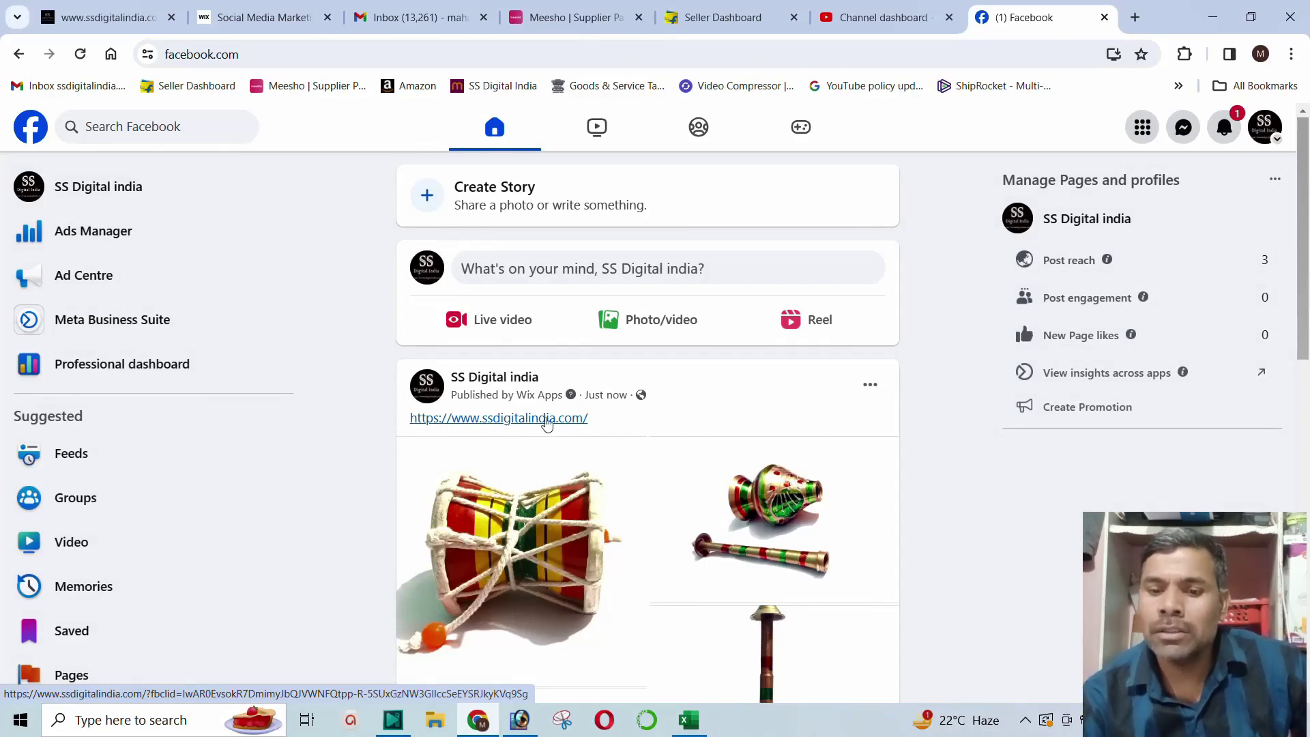
Step: Look through the product photos of the SS Digital India post on Facebook, then return to the feed
{"action": "scroll", "coordinate": [546, 423], "scroll_direction": "down", "scroll_amount": 3}
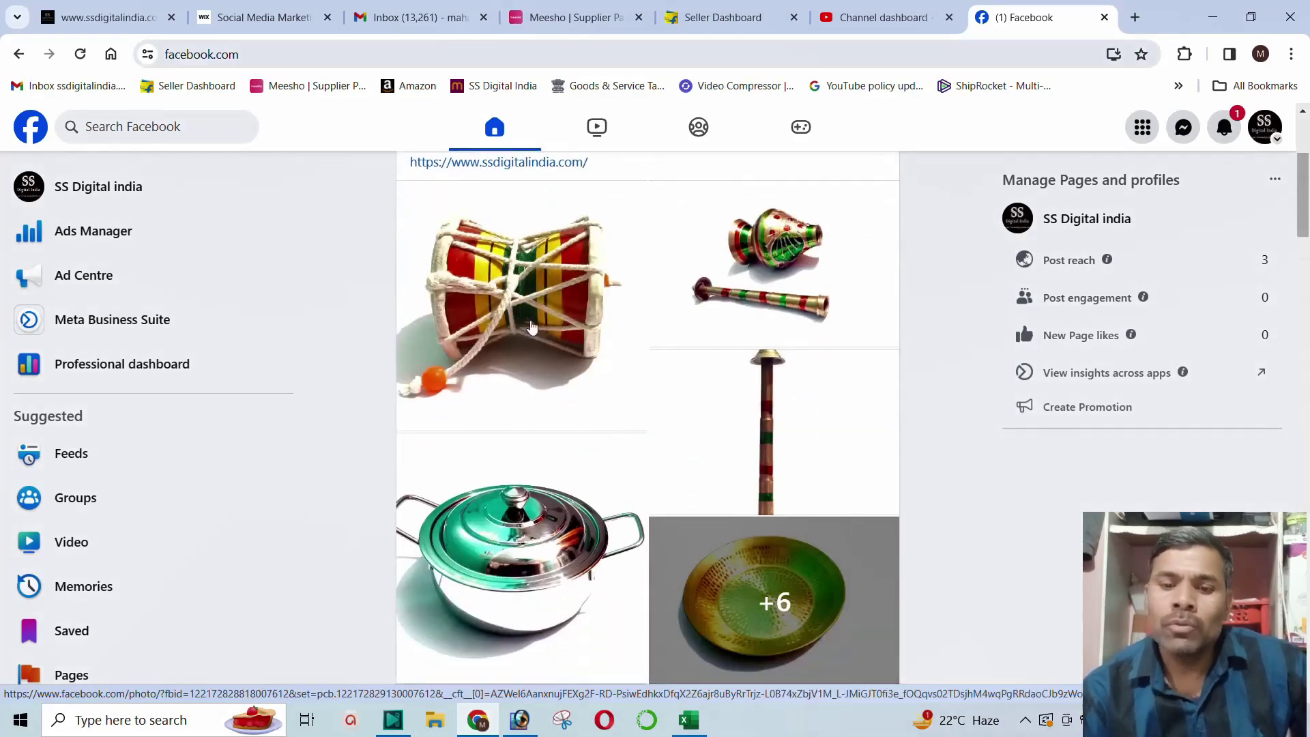
{"action": "left_click", "coordinate": [518, 292]}
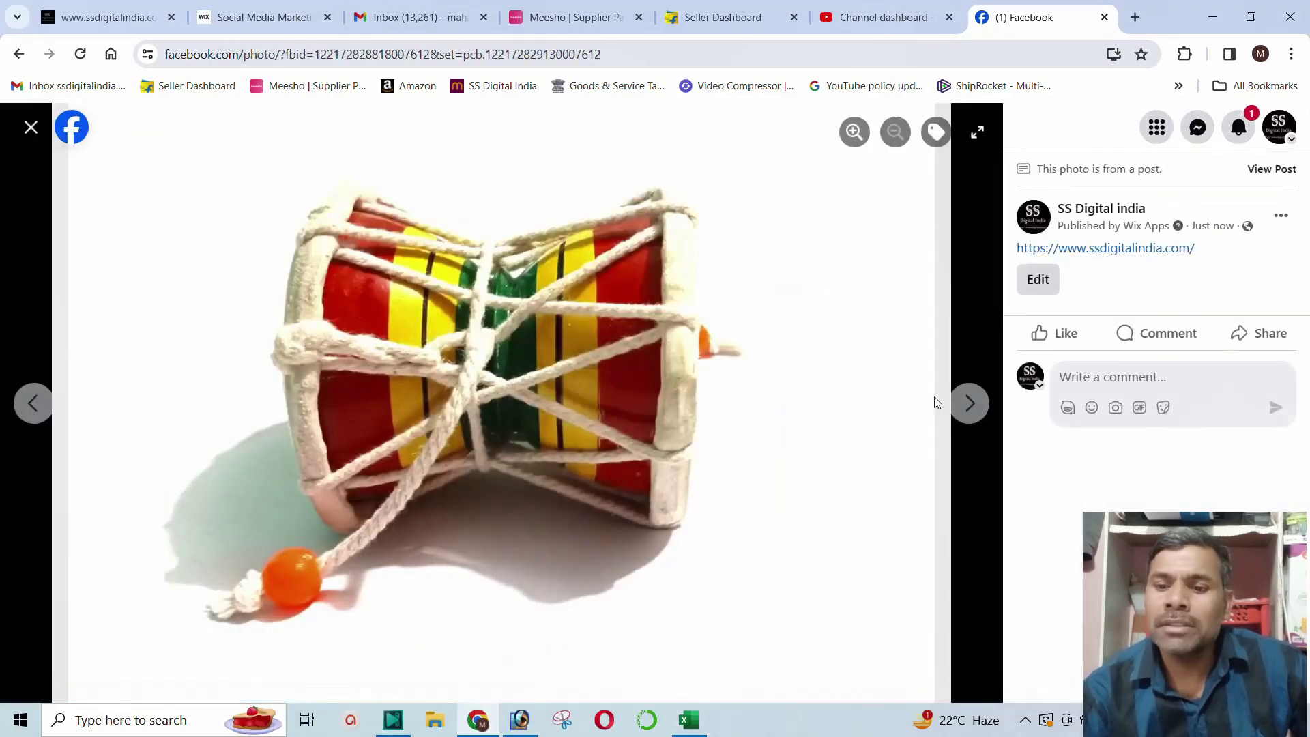
{"action": "left_click", "coordinate": [971, 410]}
{"action": "left_click", "coordinate": [971, 409]}
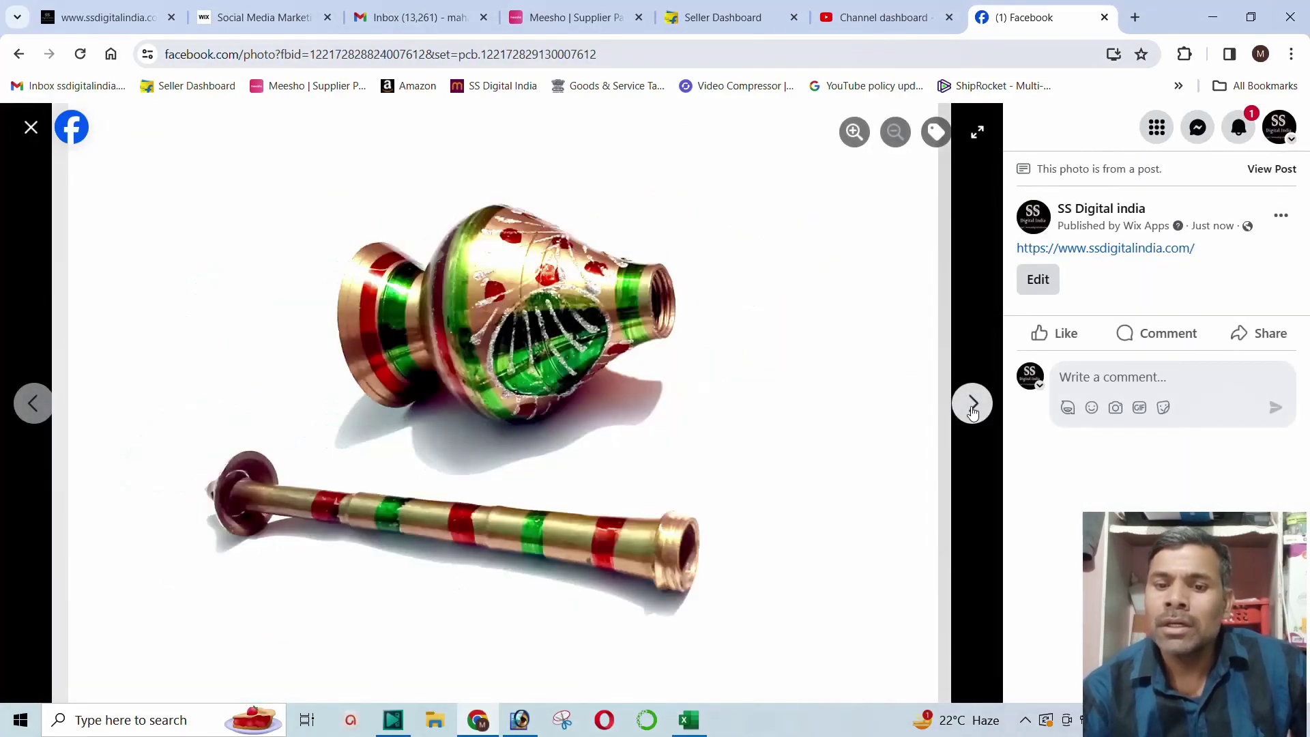
{"action": "left_click", "coordinate": [971, 410]}
{"action": "left_click", "coordinate": [972, 409]}
{"action": "left_click", "coordinate": [971, 410]}
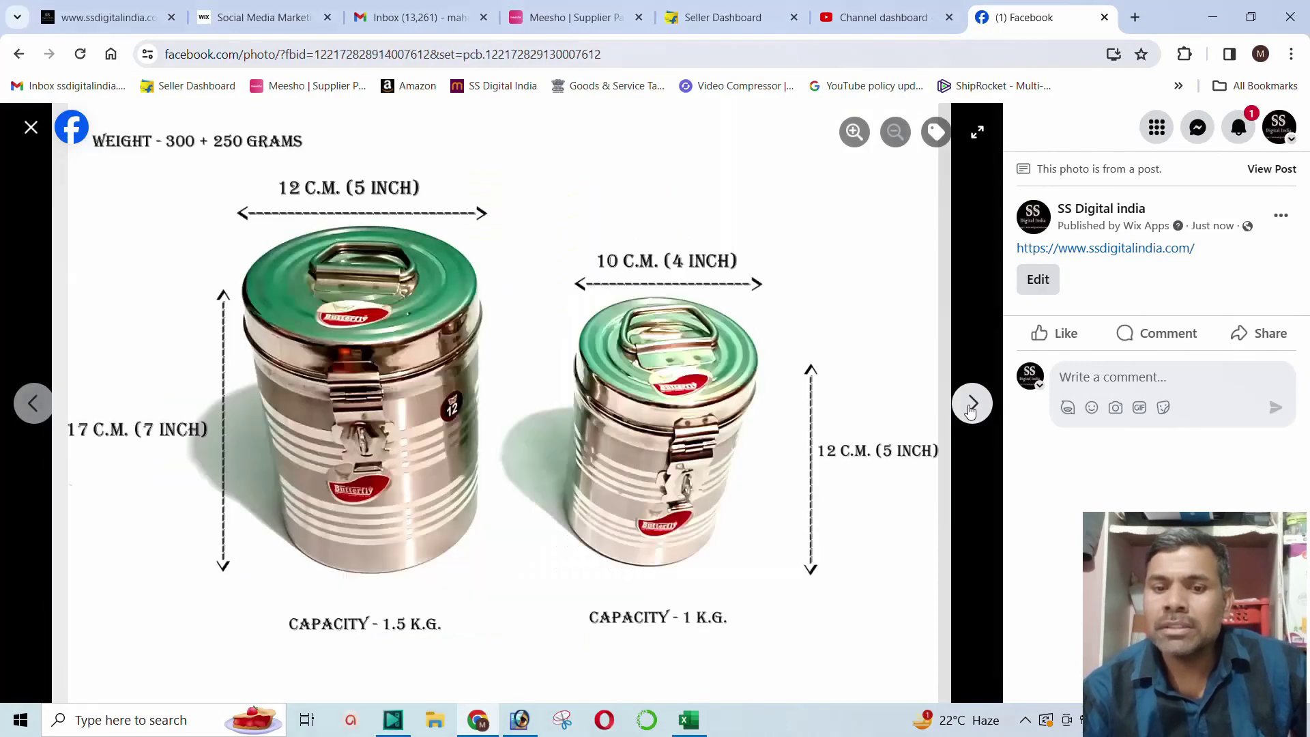
{"action": "left_click", "coordinate": [972, 410]}
{"action": "left_click", "coordinate": [971, 410]}
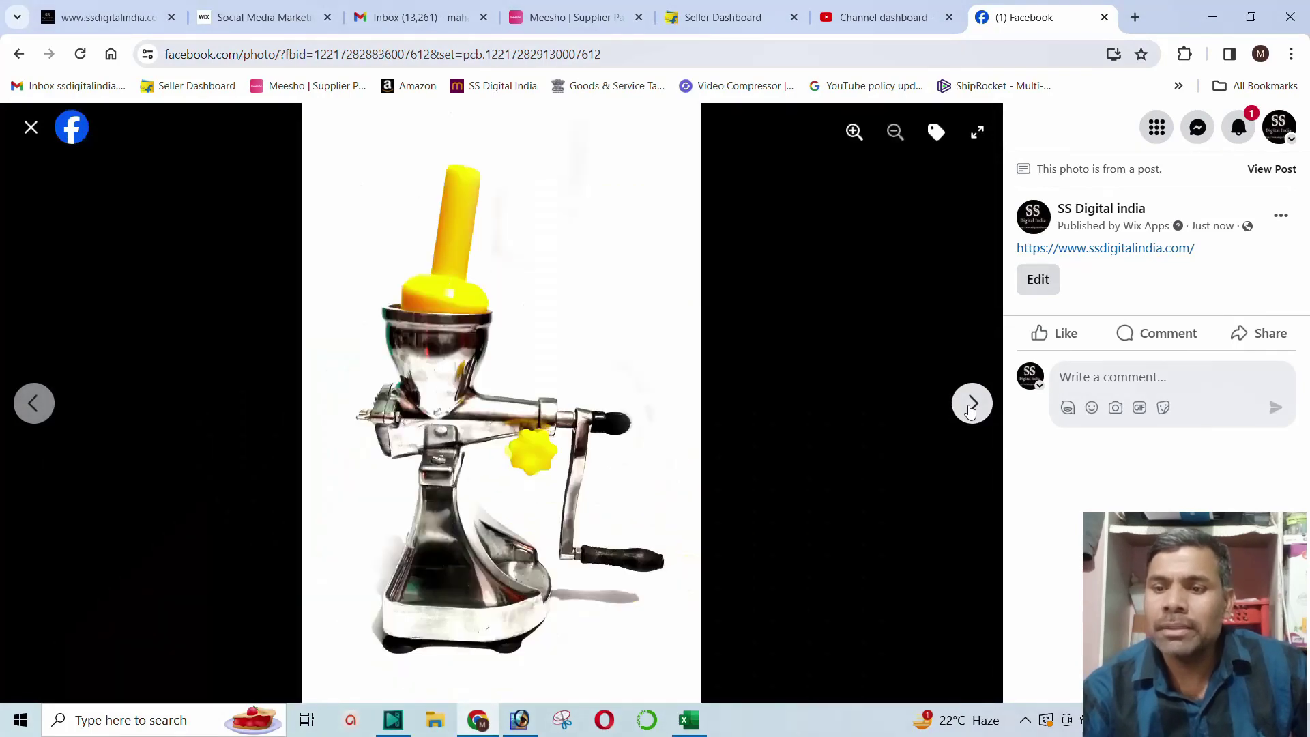
{"action": "left_click", "coordinate": [972, 409]}
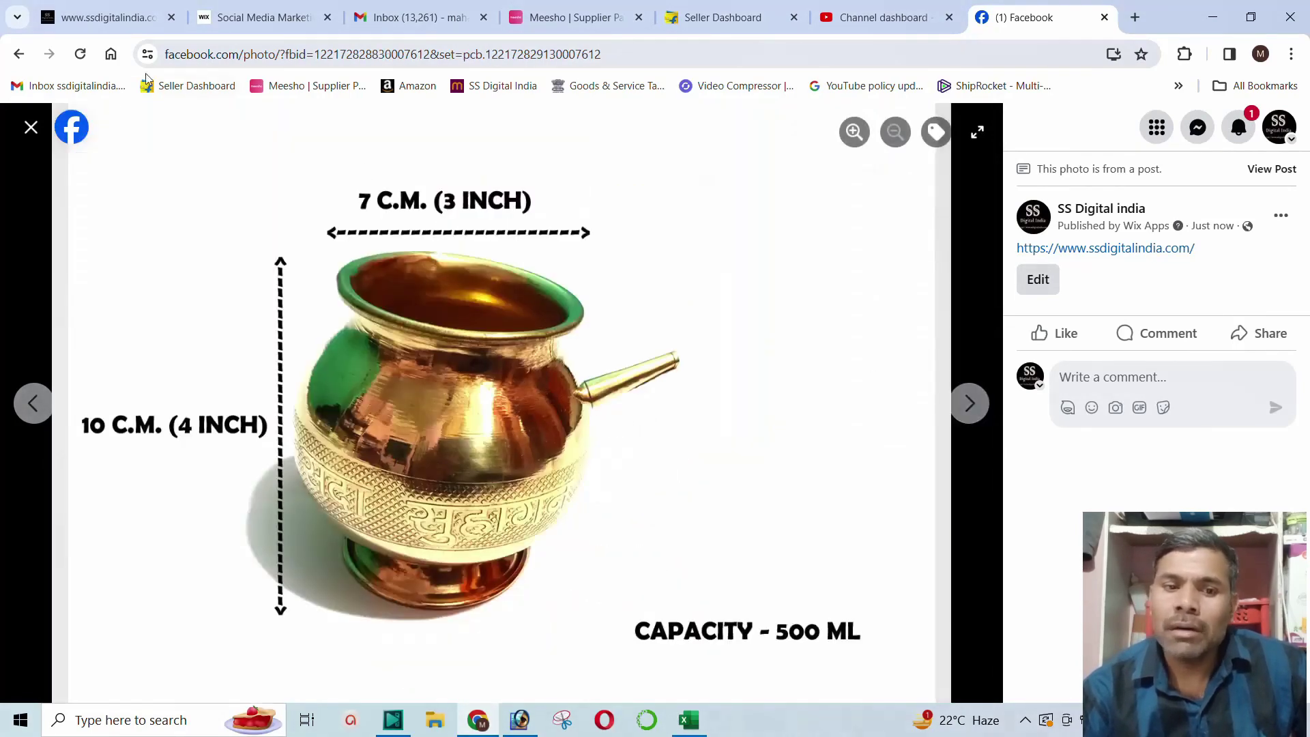
{"action": "left_click", "coordinate": [35, 132]}
{"action": "scroll", "coordinate": [627, 392], "scroll_direction": "down", "scroll_amount": 4}
{"action": "scroll", "coordinate": [621, 382], "scroll_direction": "up", "scroll_amount": 6}
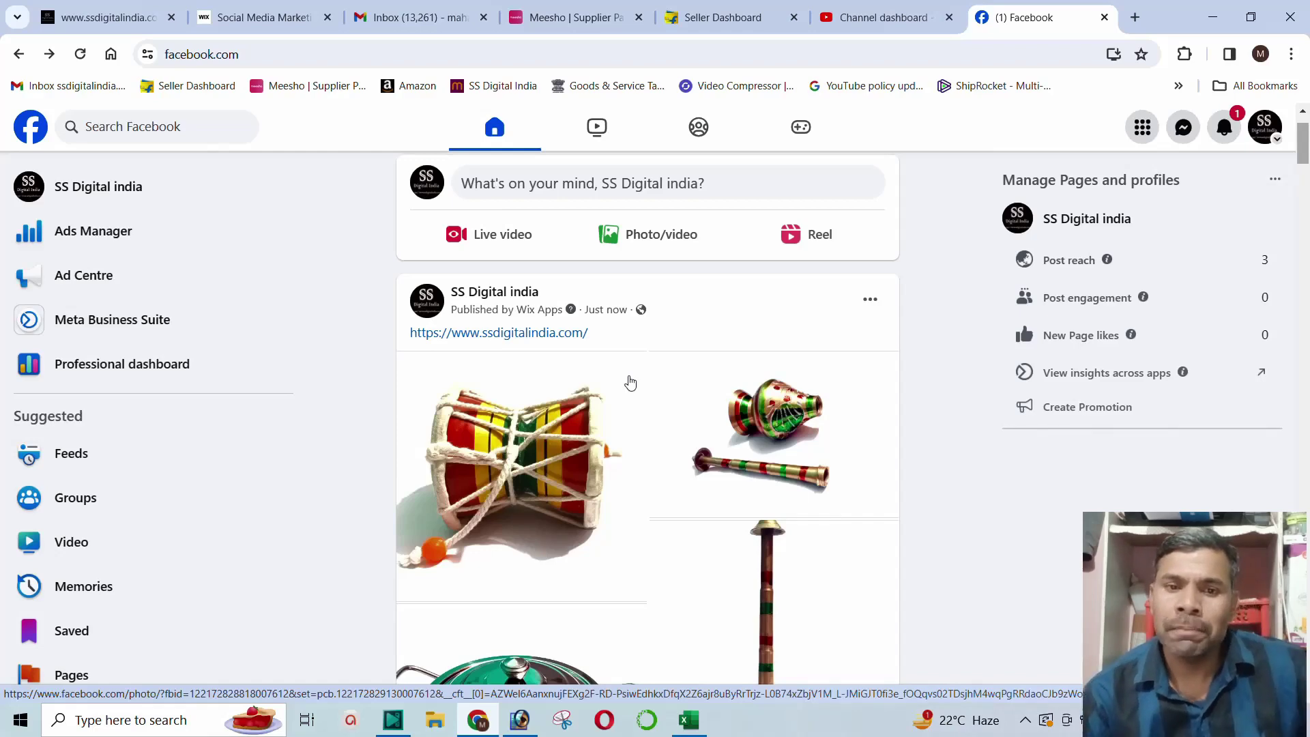
Step: Switch to YouTube Studio and view the SS Digital India Products channel's list of uploaded videos
{"action": "left_click", "coordinate": [265, 16]}
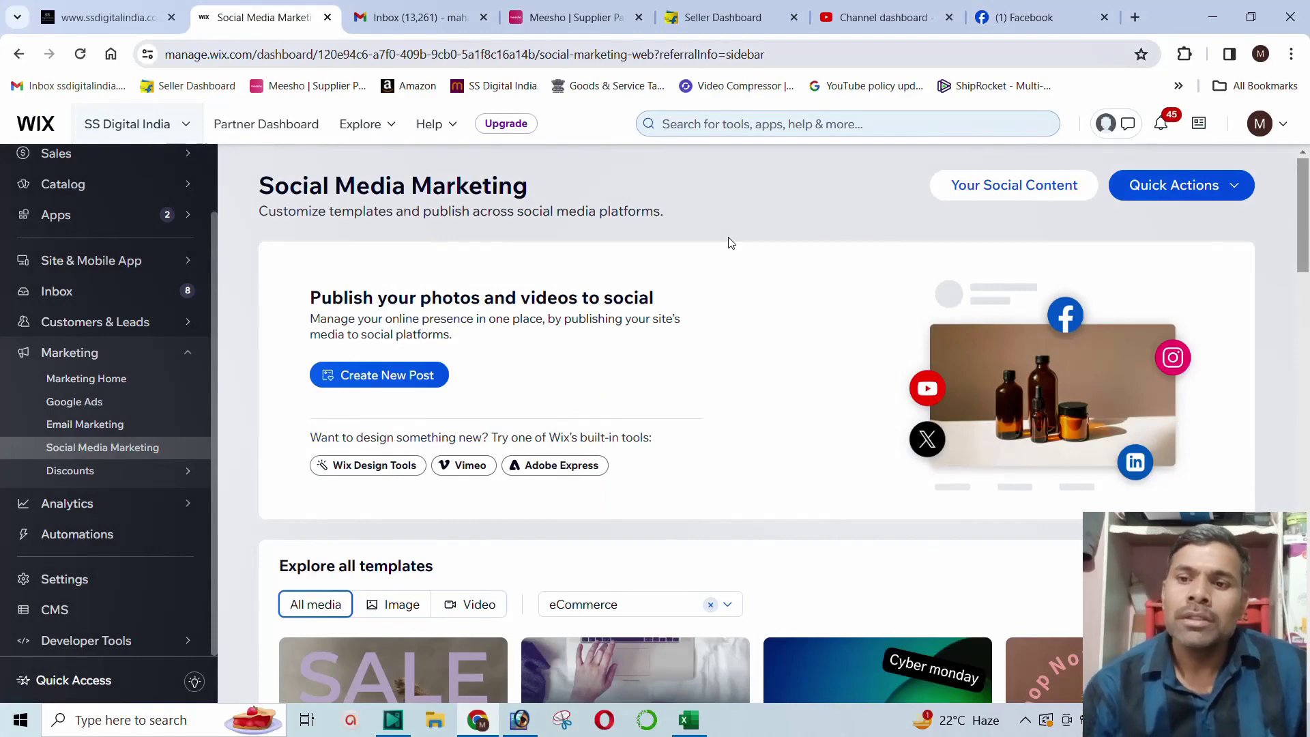
{"action": "left_click", "coordinate": [893, 19]}
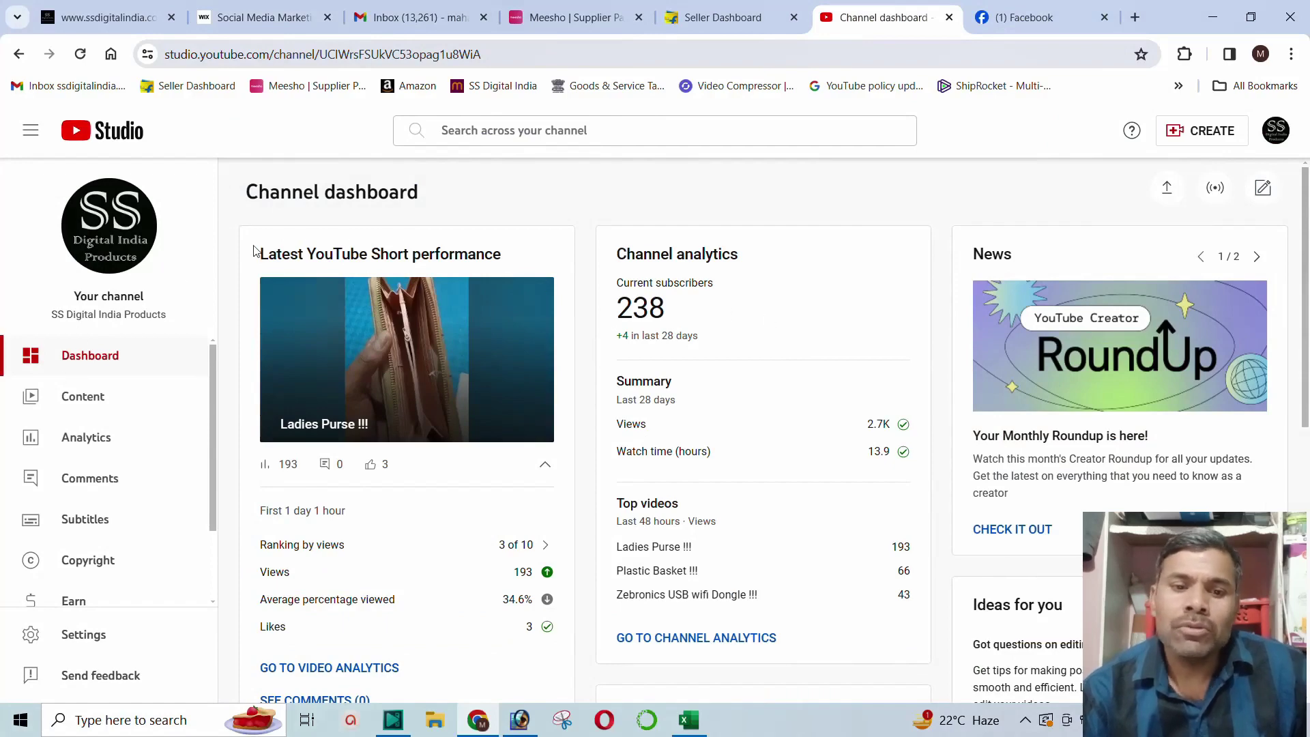
{"action": "left_click_drag", "start_coordinate": [55, 313], "coordinate": [179, 316]}
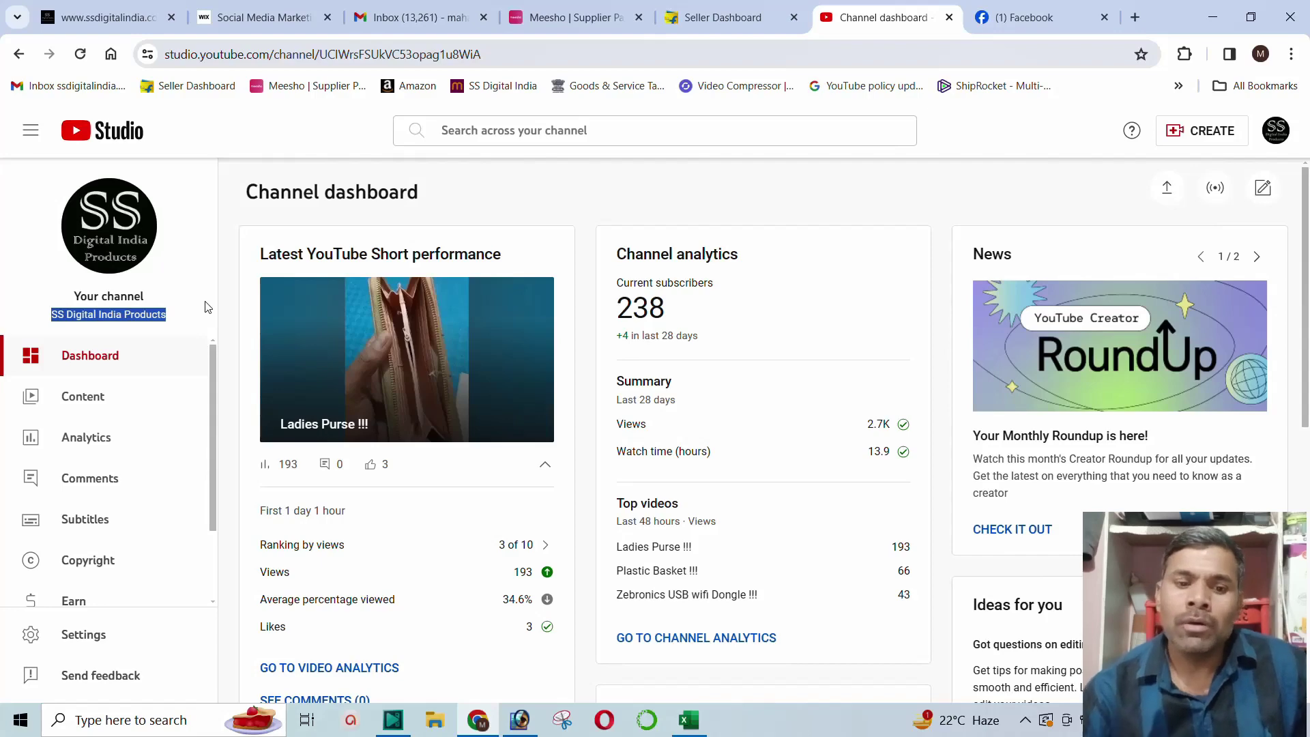
{"action": "left_click", "coordinate": [70, 403]}
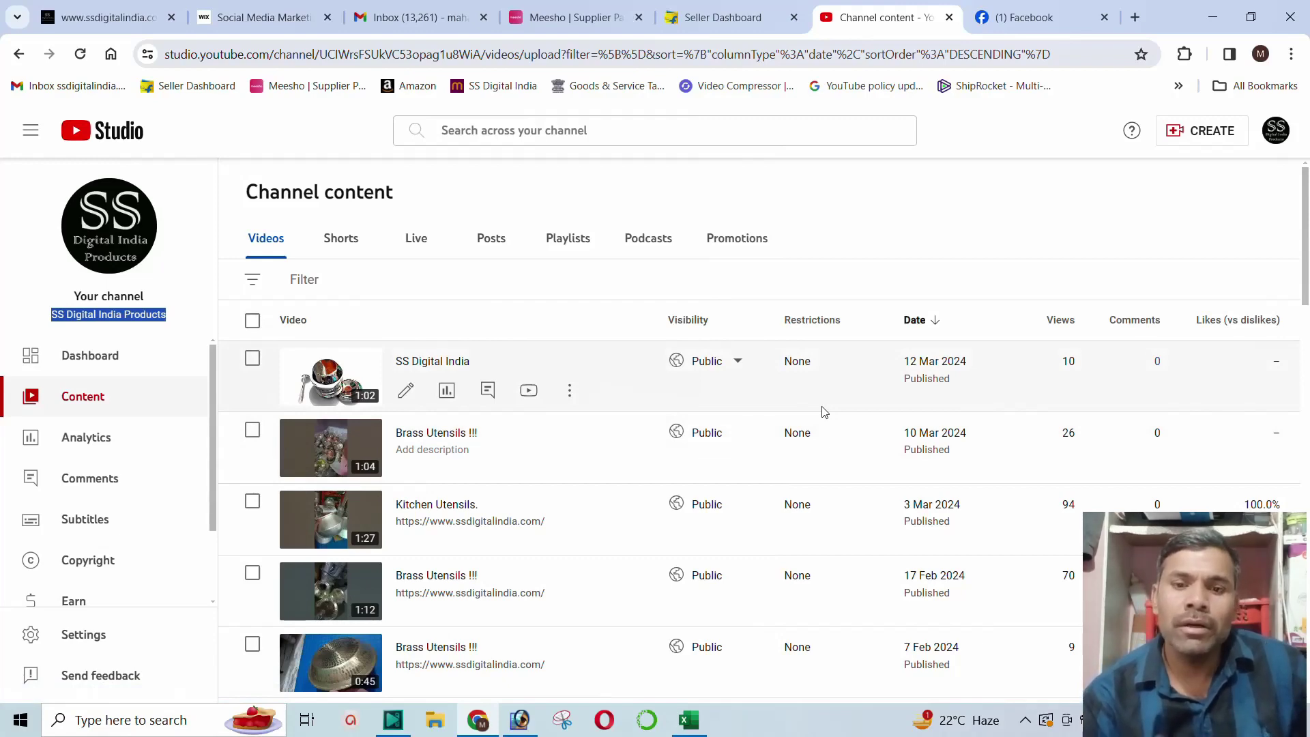
Step: Switch to the Wix dashboard, create a new social media post and go to its YouTube section
{"action": "left_click", "coordinate": [243, 7]}
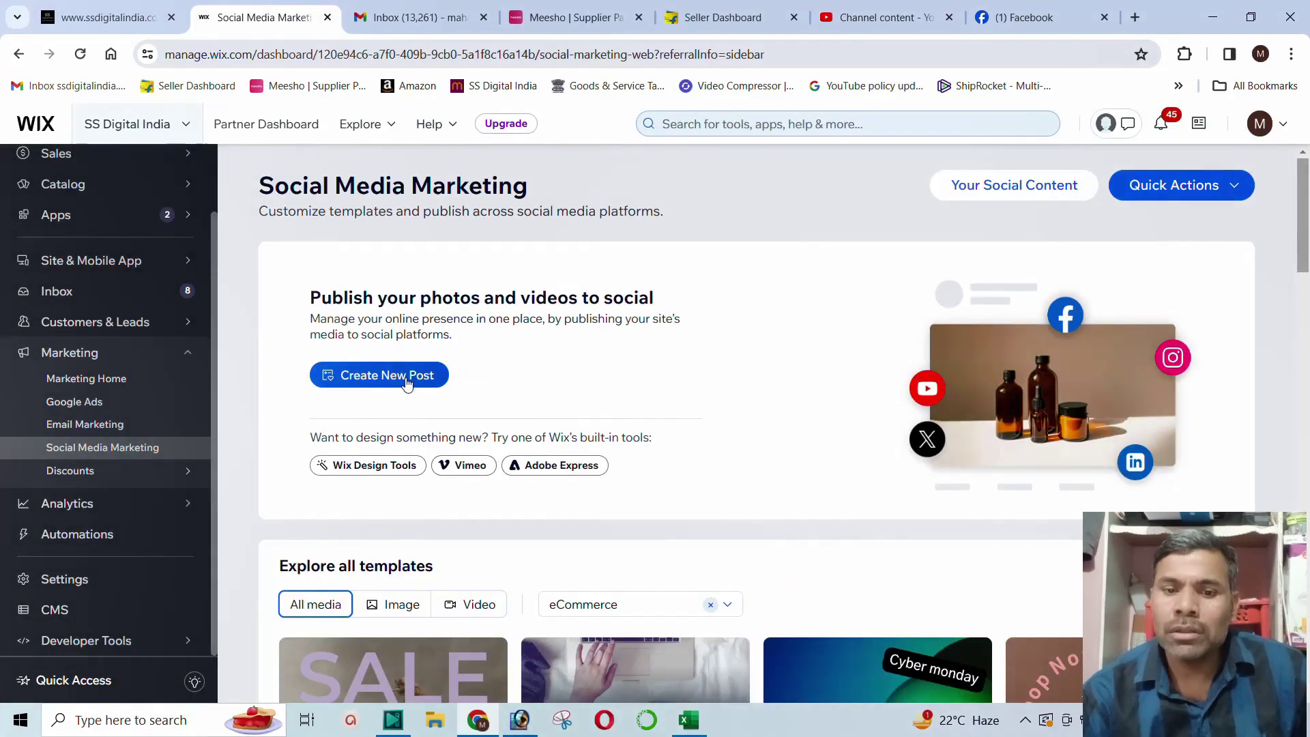
{"action": "left_click", "coordinate": [381, 383]}
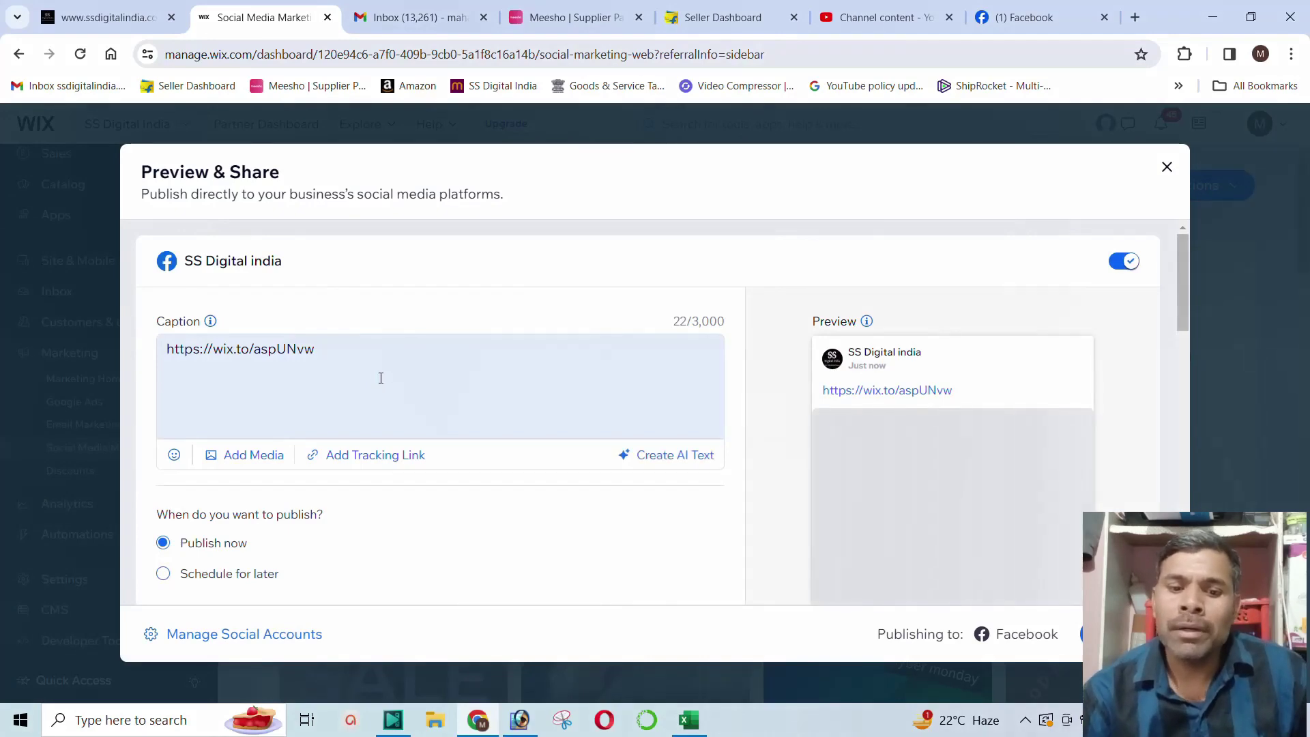
{"action": "scroll", "coordinate": [380, 382], "scroll_direction": "down", "scroll_amount": 5}
{"action": "scroll", "coordinate": [354, 401], "scroll_direction": "down", "scroll_amount": 5}
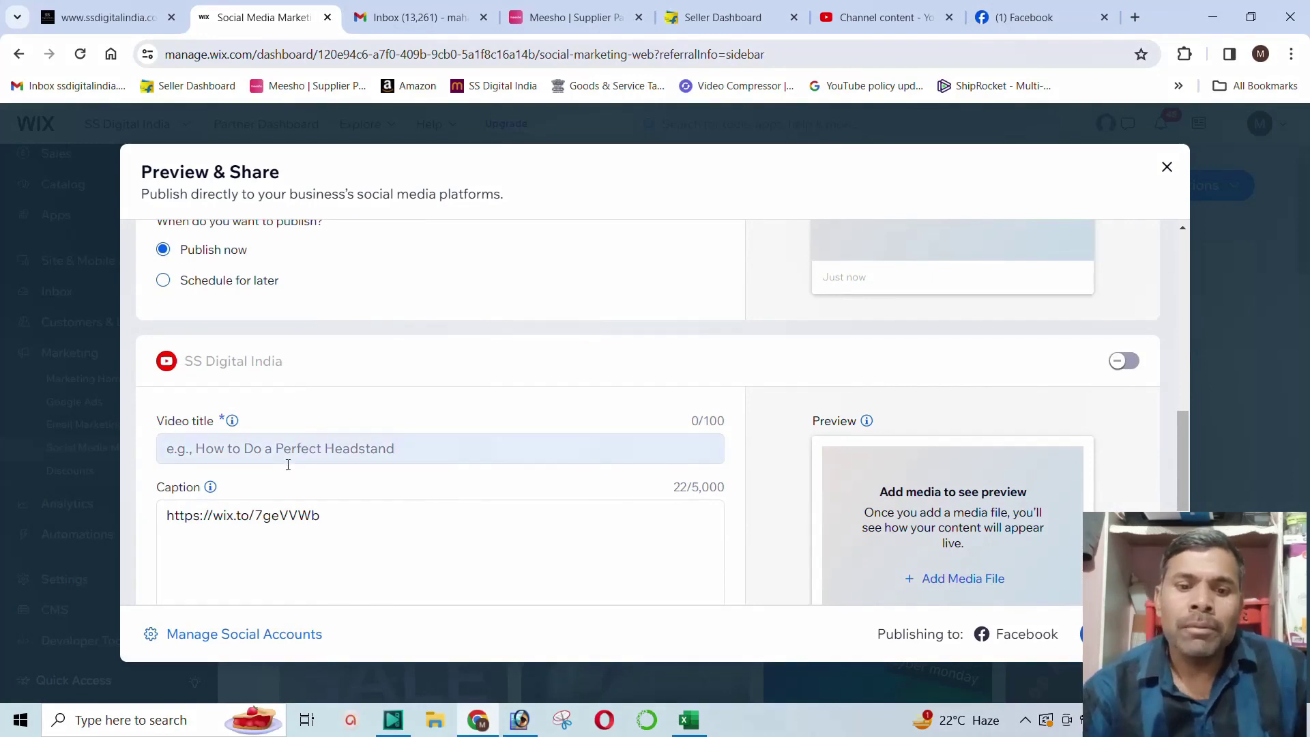
{"action": "left_click", "coordinate": [239, 448]}
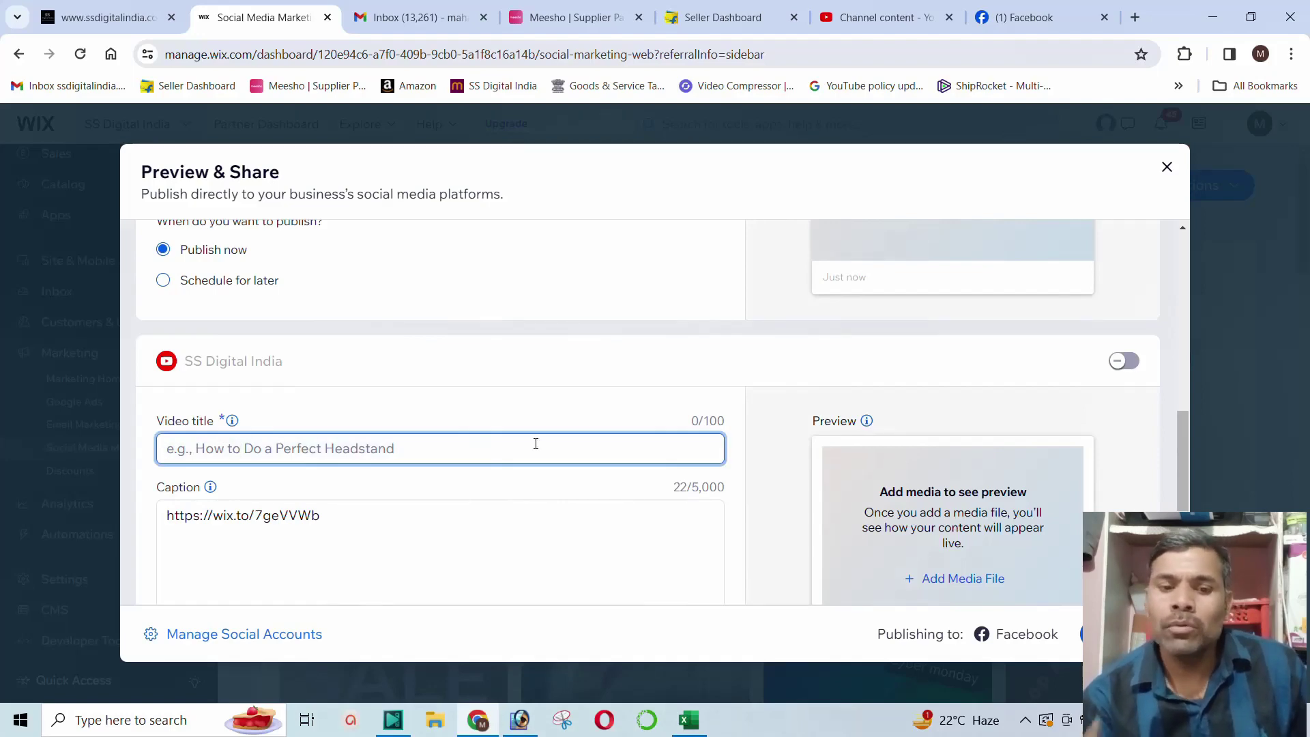
{"action": "type", "text": "SS "}
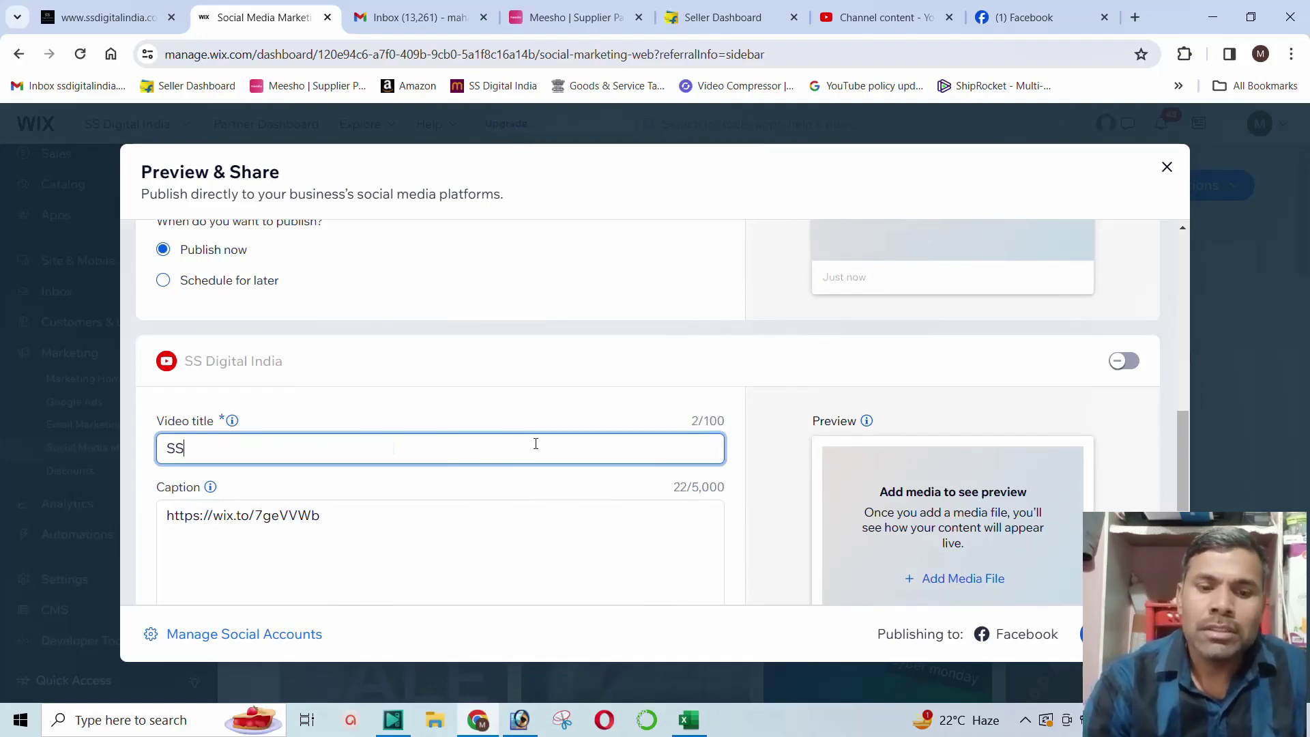
{"action": "type", "text": "Digital India Products"}
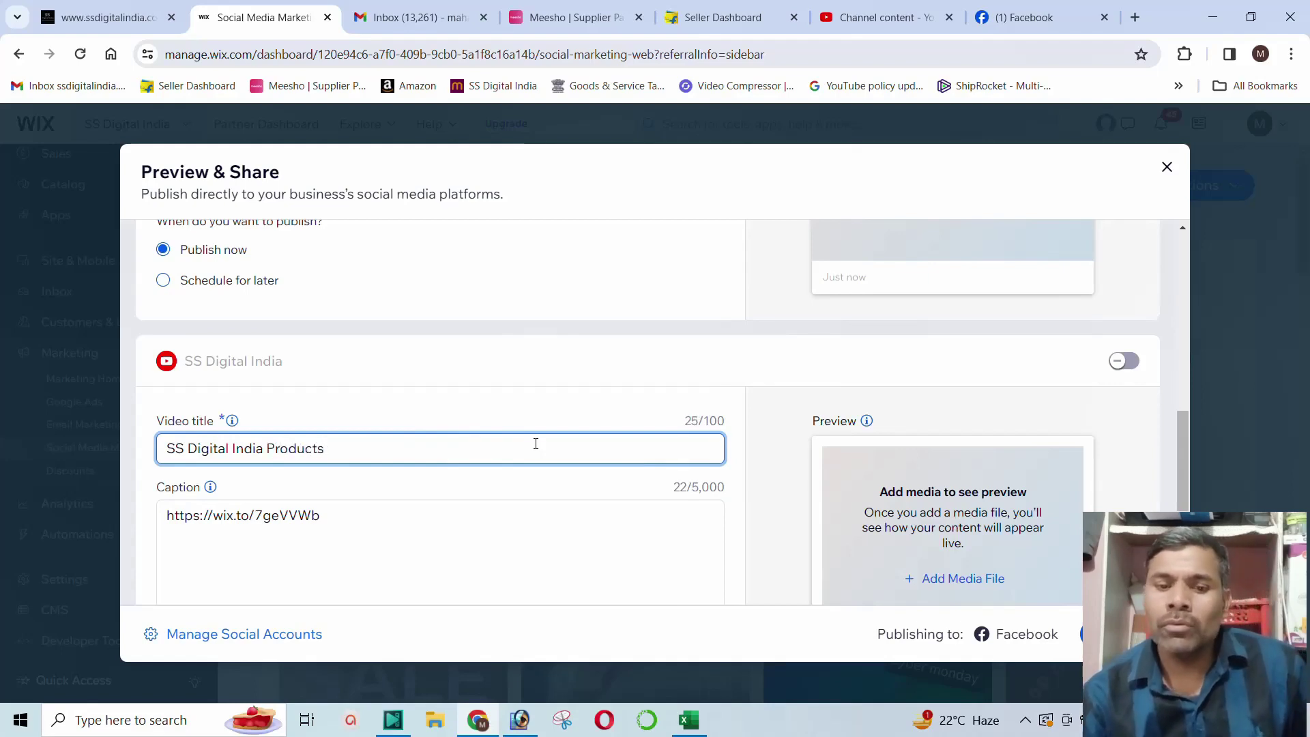
{"action": "left_click_drag", "start_coordinate": [359, 517], "coordinate": [159, 515]}
{"action": "type", "text": "https://www.ssdigitalindia.com/"}
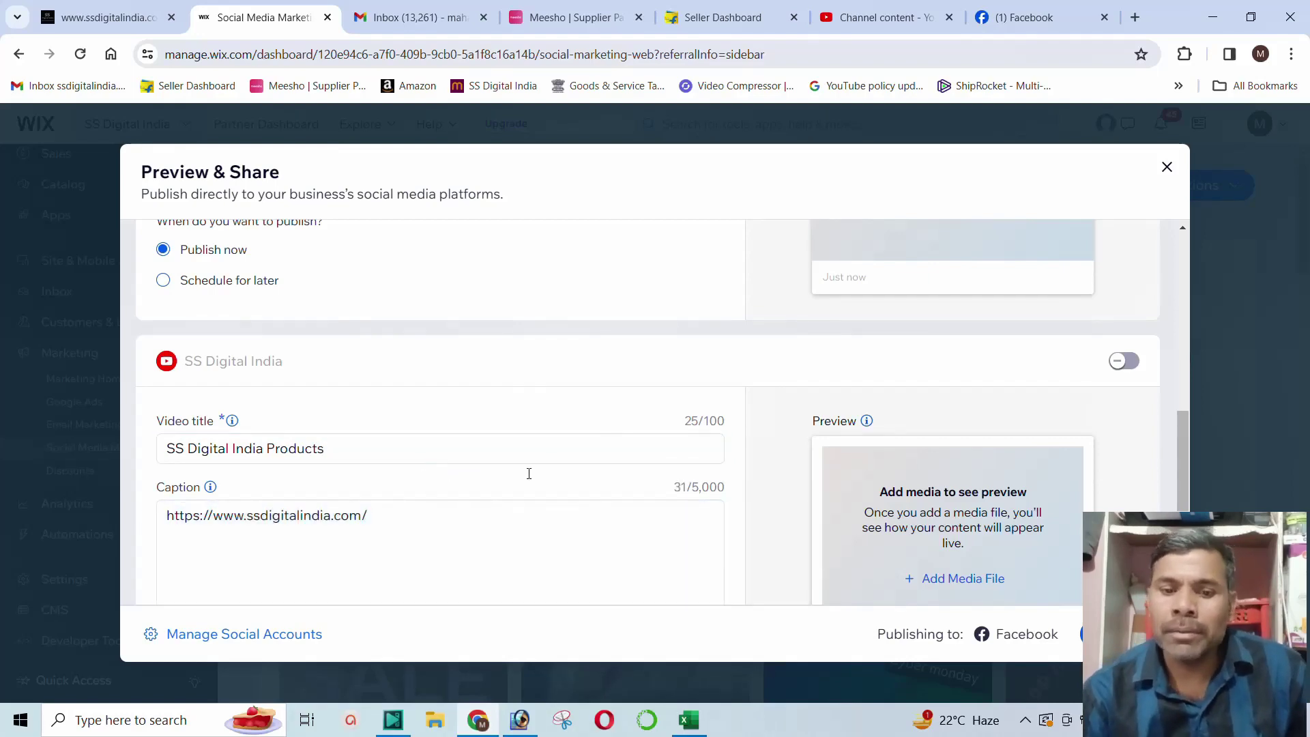
Step: Open the media library for the YouTube post and select the K-3.jpg photo of the hand-held brass pot in Site Files
{"action": "scroll", "coordinate": [444, 471], "scroll_direction": "down", "scroll_amount": 1}
{"action": "scroll", "coordinate": [443, 467], "scroll_direction": "down", "scroll_amount": 3}
{"action": "scroll", "coordinate": [468, 441], "scroll_direction": "up", "scroll_amount": 2}
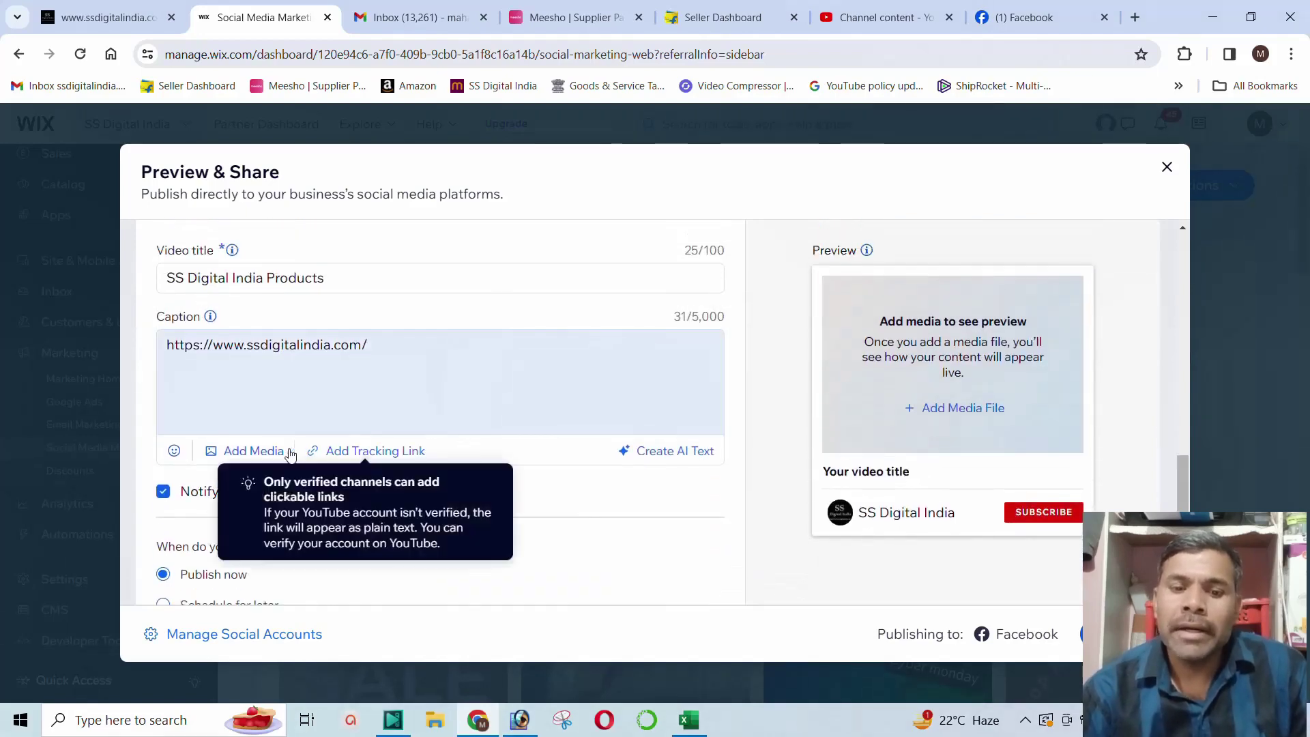
{"action": "left_click", "coordinate": [253, 451]}
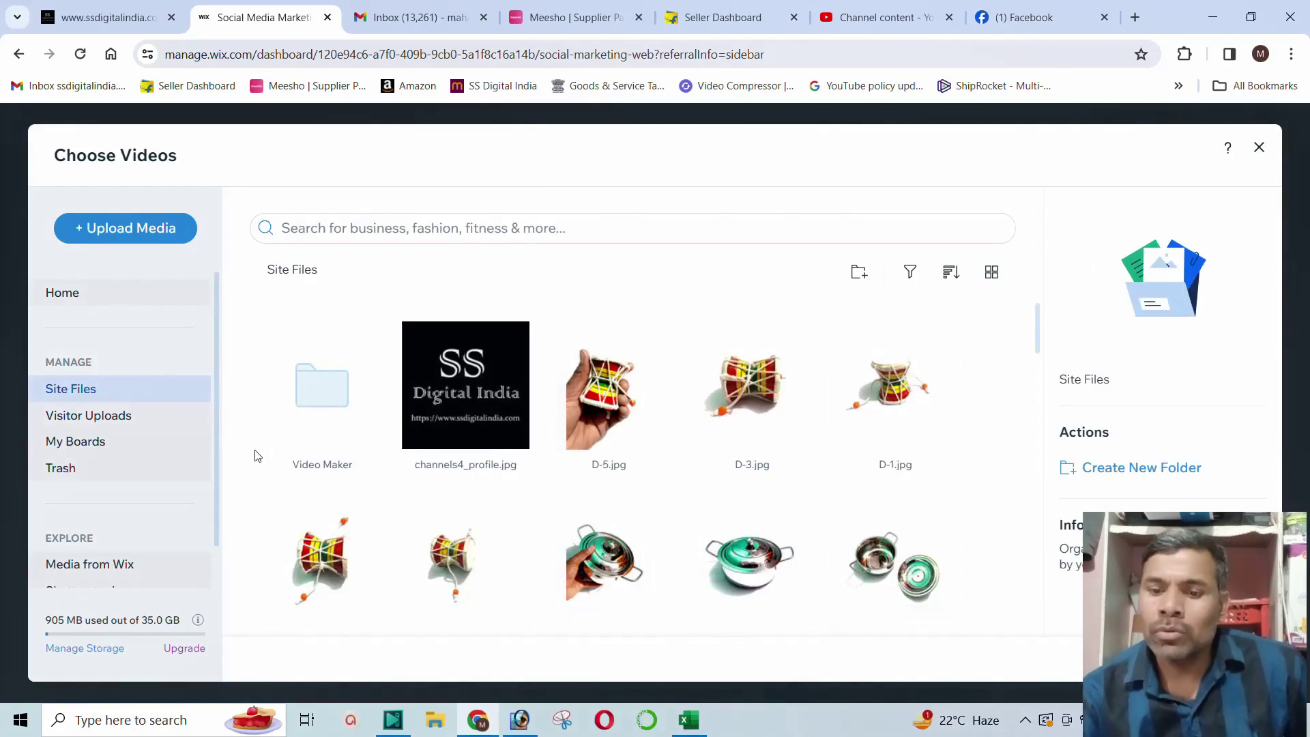
{"action": "scroll", "coordinate": [628, 470], "scroll_direction": "down", "scroll_amount": 8}
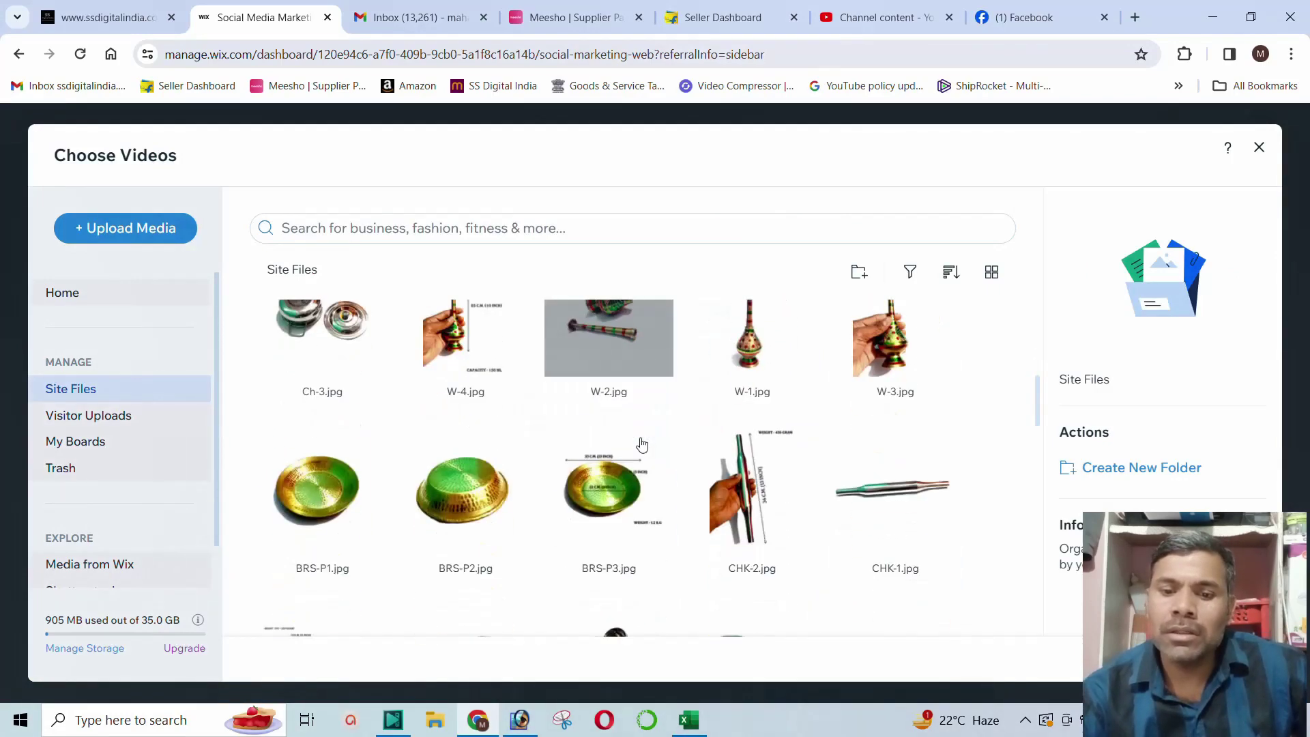
{"action": "scroll", "coordinate": [636, 437], "scroll_direction": "down", "scroll_amount": 2}
{"action": "scroll", "coordinate": [603, 402], "scroll_direction": "down", "scroll_amount": 6}
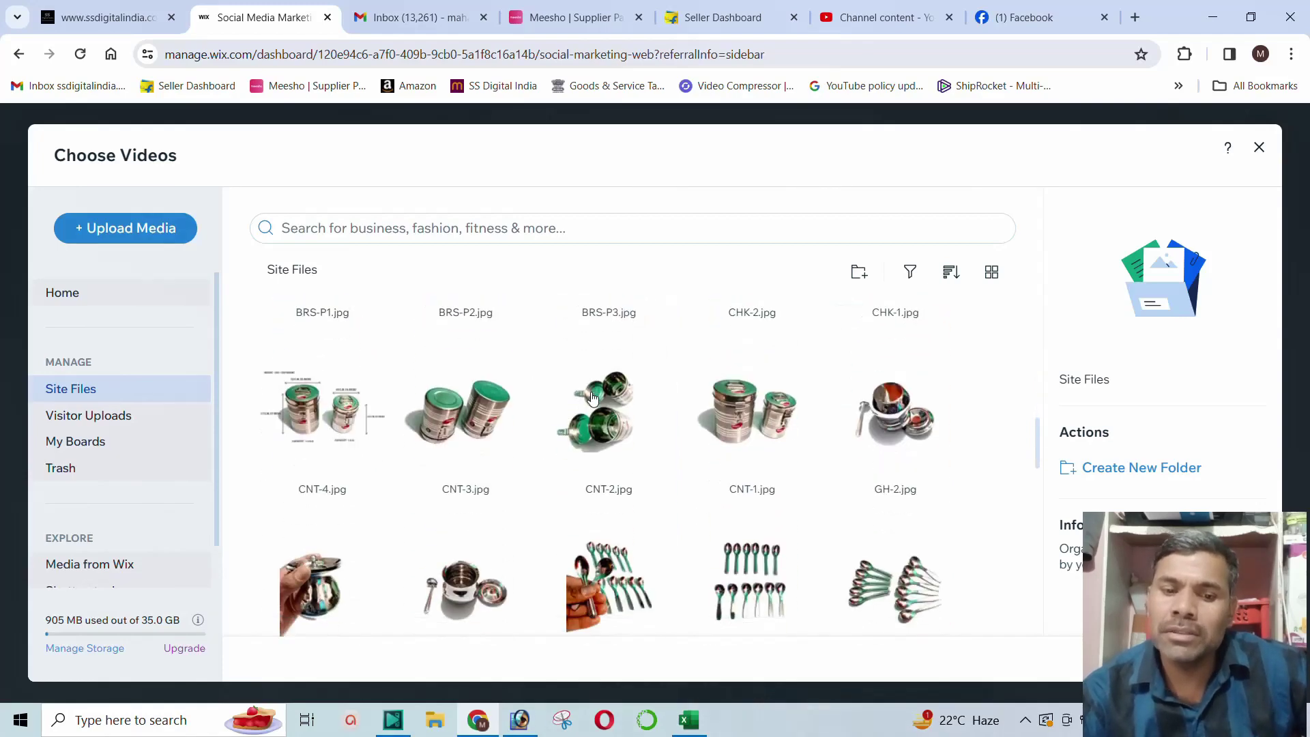
{"action": "scroll", "coordinate": [600, 383], "scroll_direction": "down", "scroll_amount": 4}
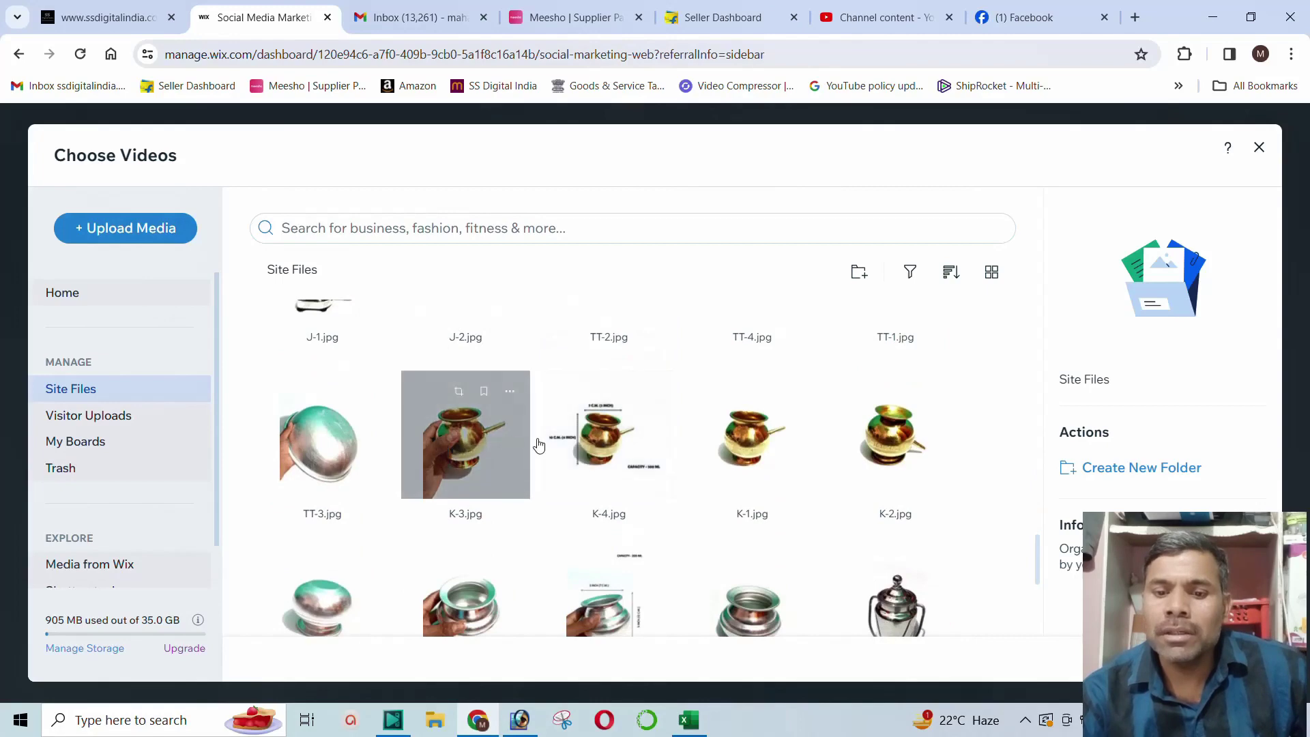
{"action": "left_click", "coordinate": [552, 435]}
Step: Add the steel pot photo K-2.jpg and the photos TF-4.jpg, TF-3.jpg, P-5.jpg and P-6.jpg to the selection
{"action": "scroll", "coordinate": [570, 409], "scroll_direction": "down", "scroll_amount": 2}
{"action": "scroll", "coordinate": [570, 404], "scroll_direction": "down", "scroll_amount": 1}
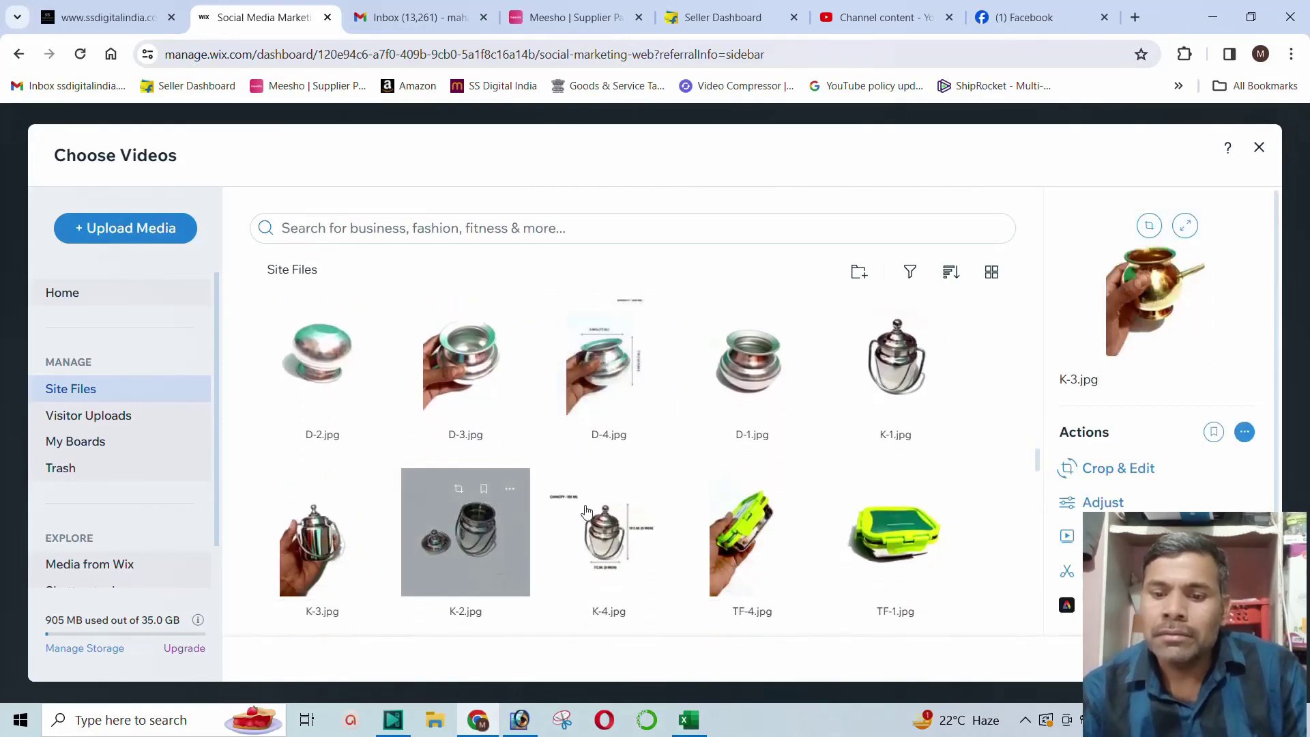
{"action": "left_click", "coordinate": [505, 522], "text": "ctrl"}
{"action": "left_click", "coordinate": [730, 517], "text": "ctrl"}
{"action": "scroll", "coordinate": [613, 443], "scroll_direction": "down", "scroll_amount": 3}
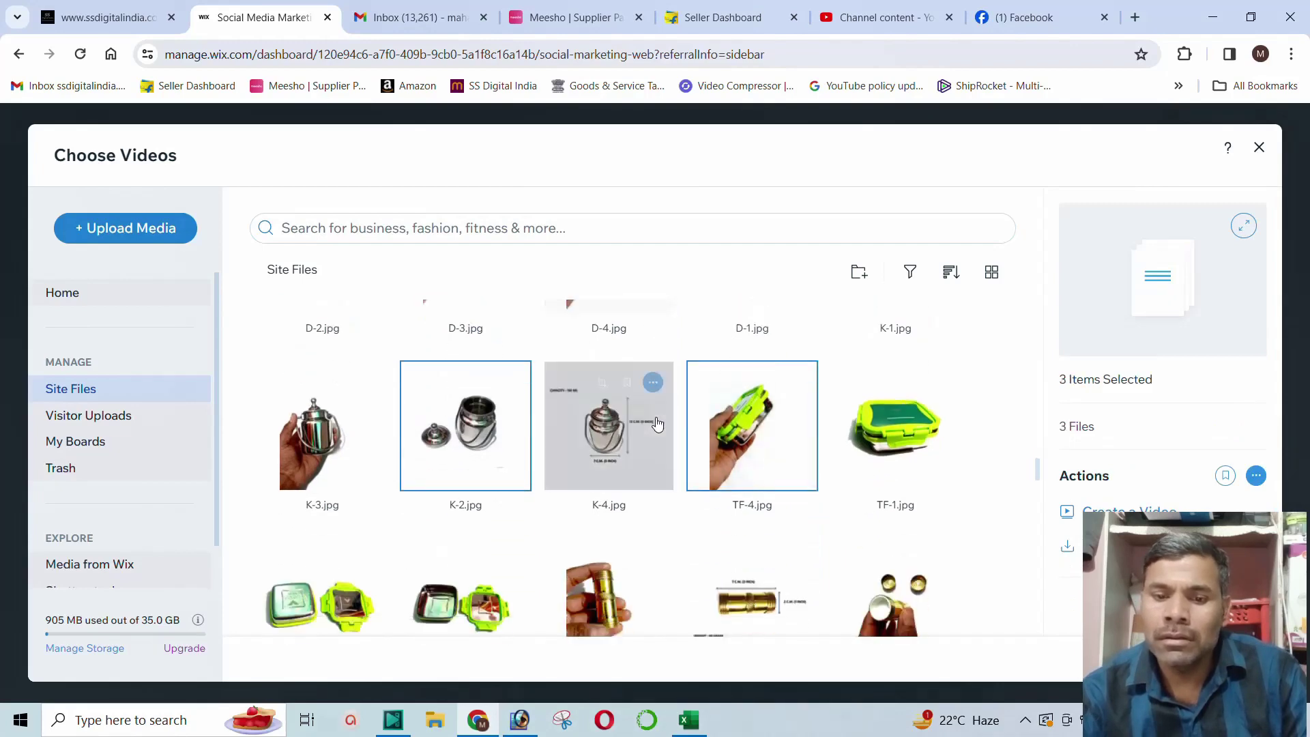
{"action": "left_click", "coordinate": [475, 459], "text": "ctrl"}
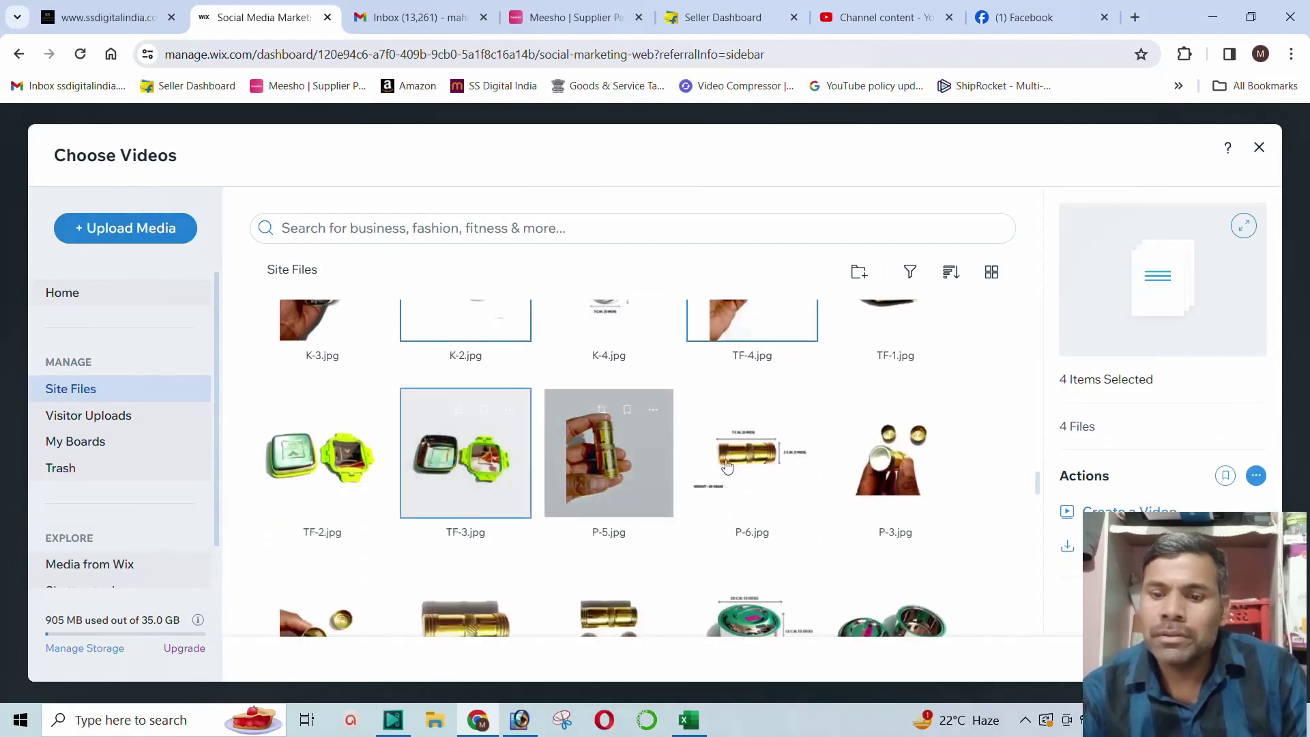
{"action": "left_click", "coordinate": [614, 457], "text": "ctrl"}
{"action": "left_click", "coordinate": [740, 456], "text": "ctrl"}
Step: Add the photos SS-5.jpg and SS-1.jpg and the electric kettle photos K-5.jpg and K-1.jpg to the selection
{"action": "scroll", "coordinate": [745, 458], "scroll_direction": "down", "scroll_amount": 2}
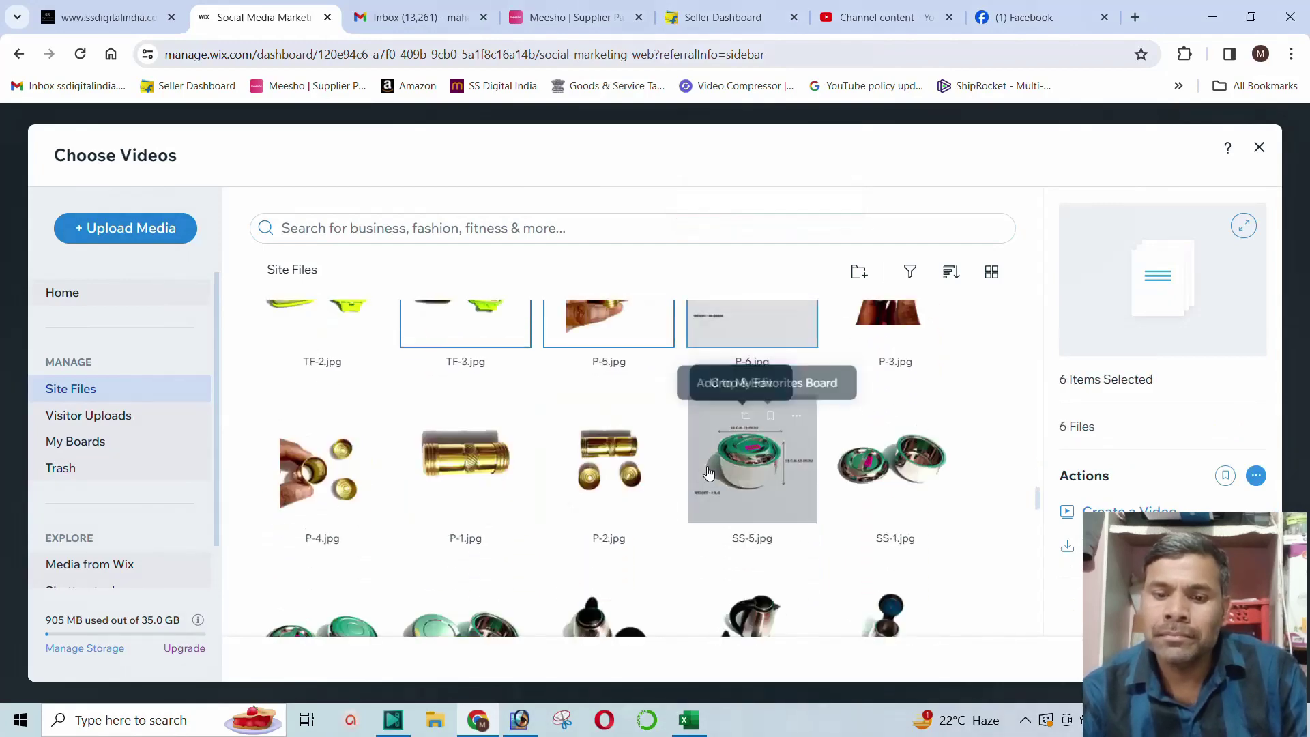
{"action": "left_click", "coordinate": [750, 458], "text": "ctrl"}
{"action": "left_click", "coordinate": [891, 465], "text": "ctrl"}
{"action": "scroll", "coordinate": [576, 453], "scroll_direction": "down", "scroll_amount": 2}
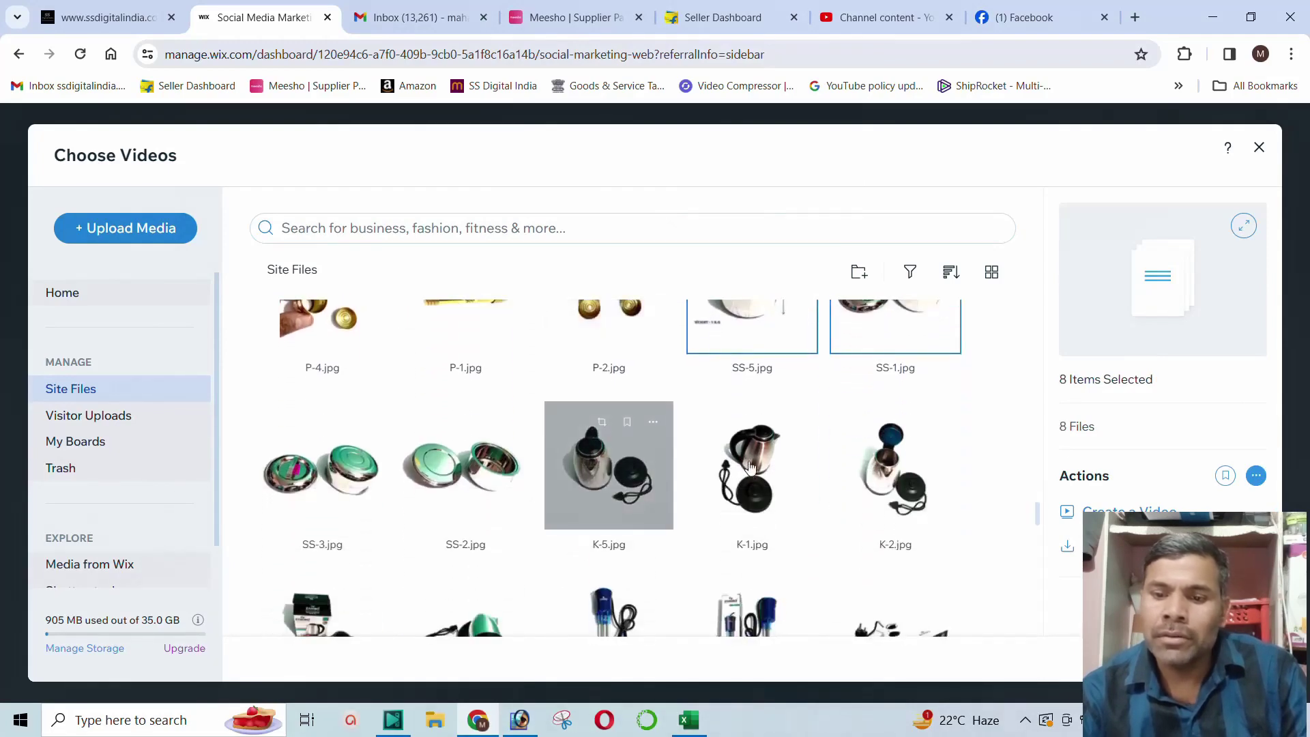
{"action": "left_click", "coordinate": [622, 456], "text": "ctrl"}
{"action": "left_click", "coordinate": [746, 447], "text": "ctrl"}
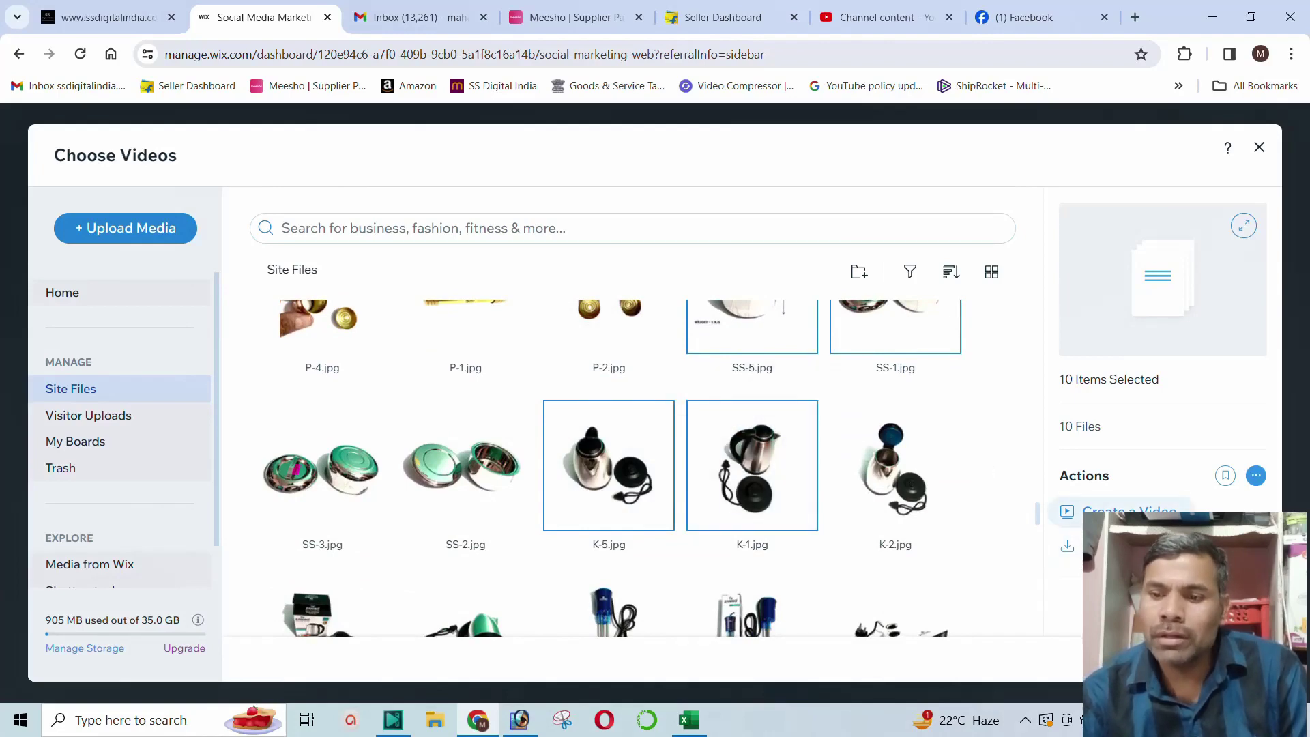
Step: Create a new video from the selected photos with Wix Video Maker
{"action": "left_click", "coordinate": [1126, 511]}
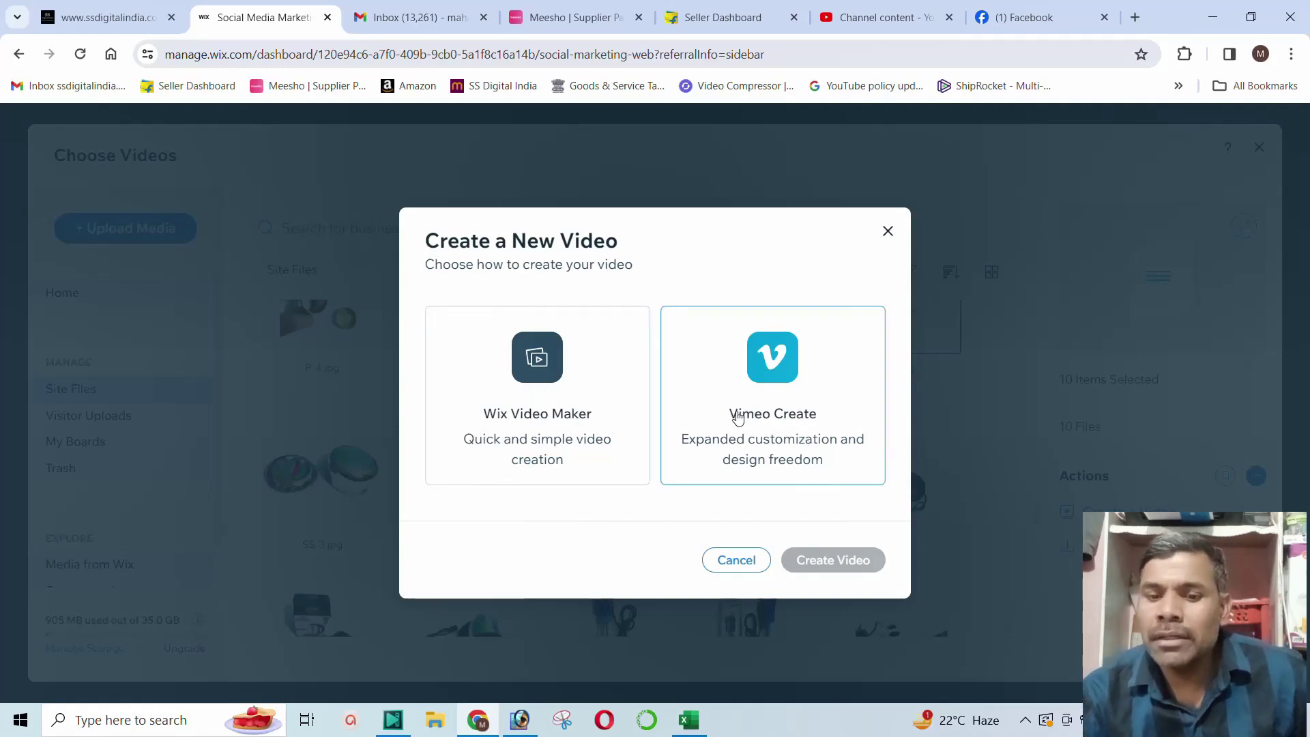
{"action": "left_click", "coordinate": [536, 356]}
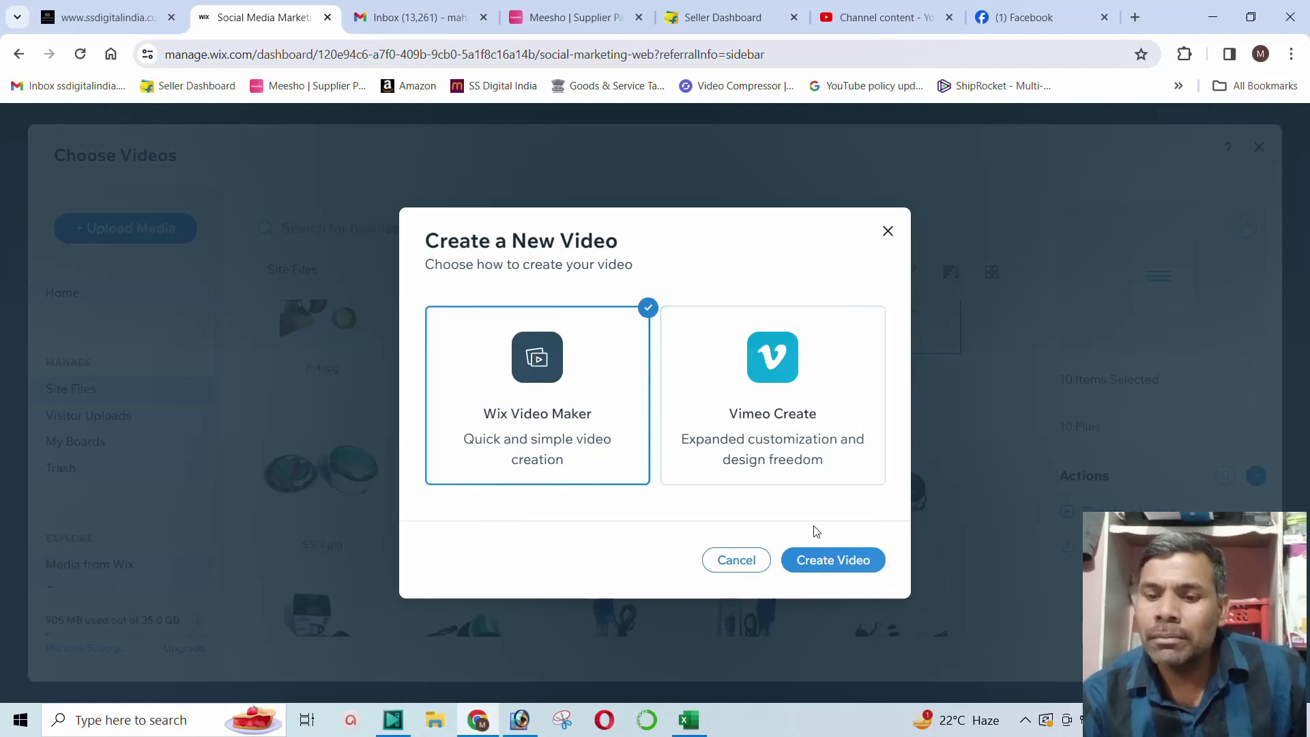
{"action": "left_click", "coordinate": [833, 564]}
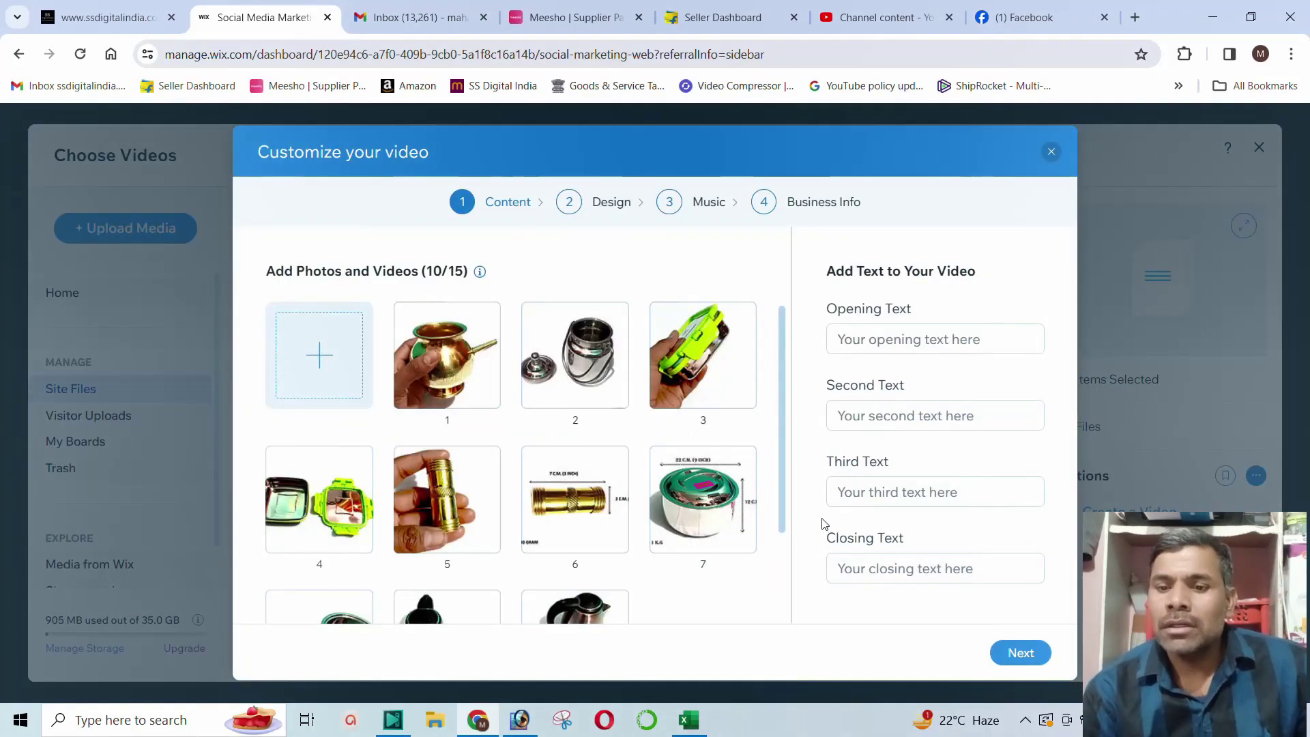
{"action": "left_click", "coordinate": [913, 340]}
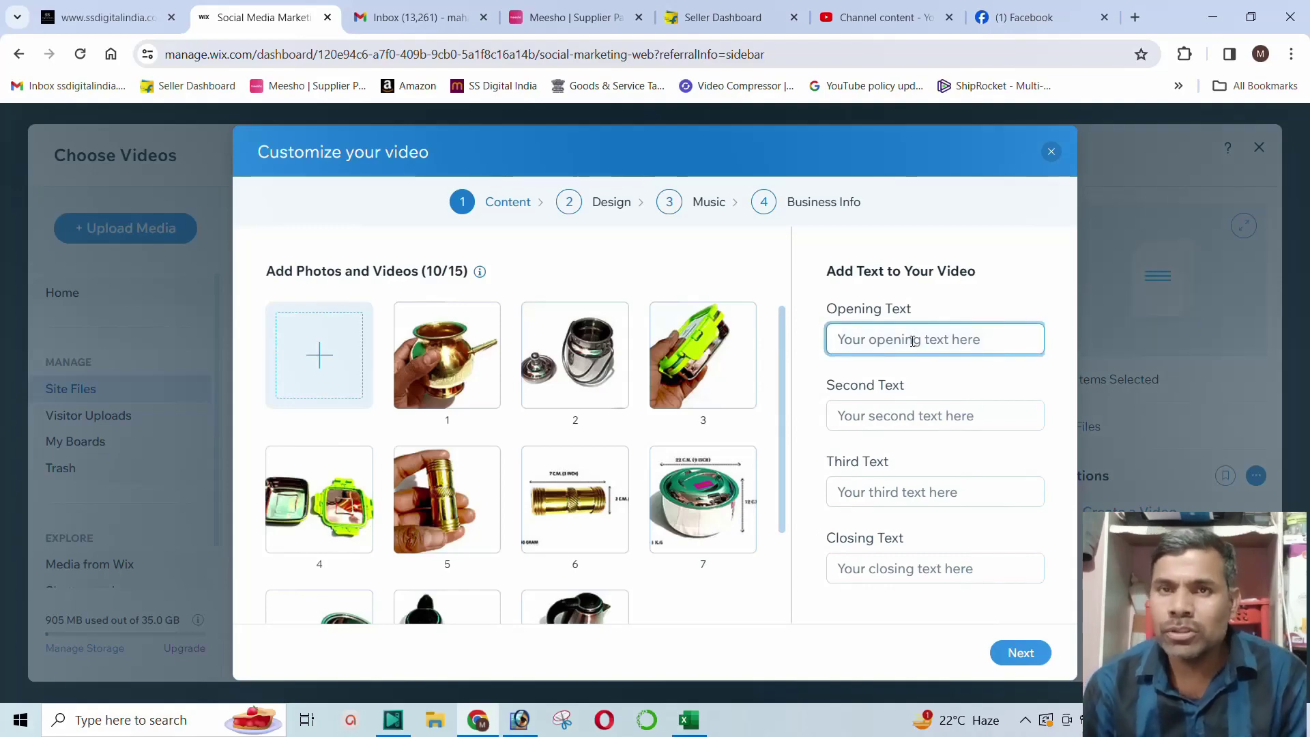
{"action": "type", "text": "SS"}
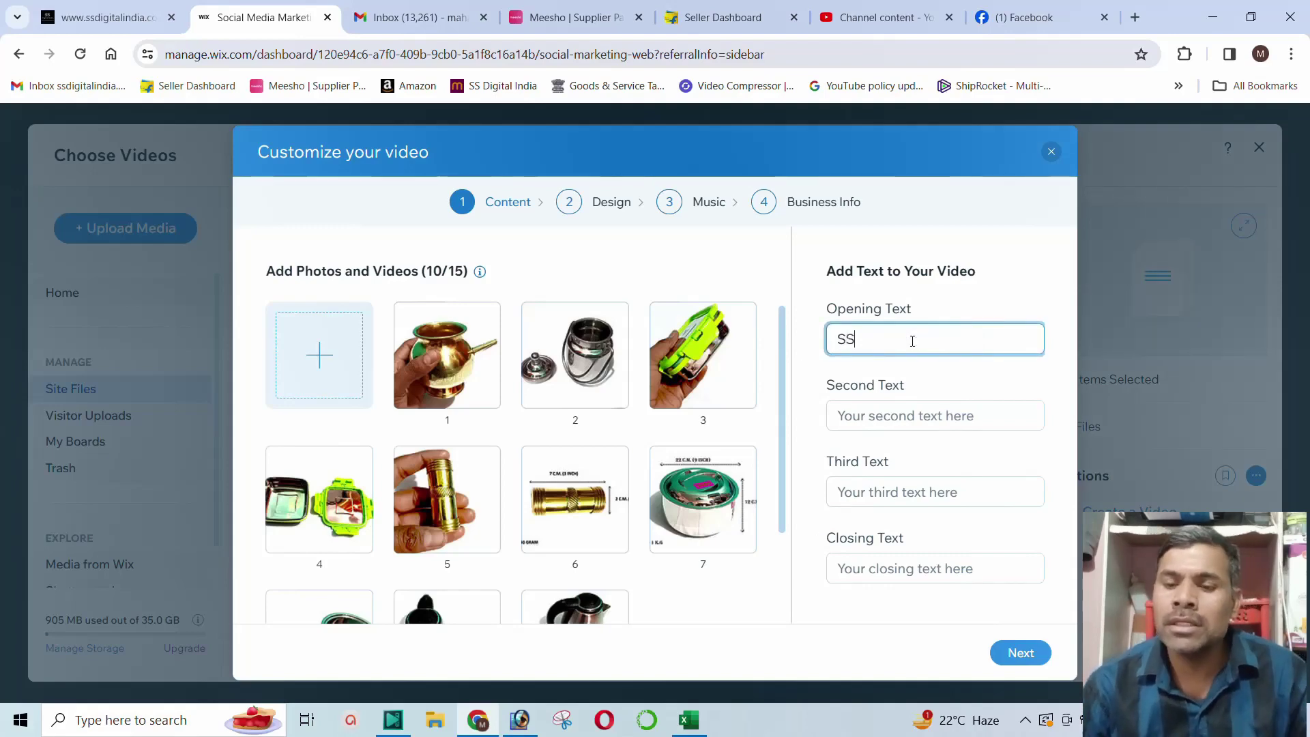
{"action": "left_click", "coordinate": [860, 422]}
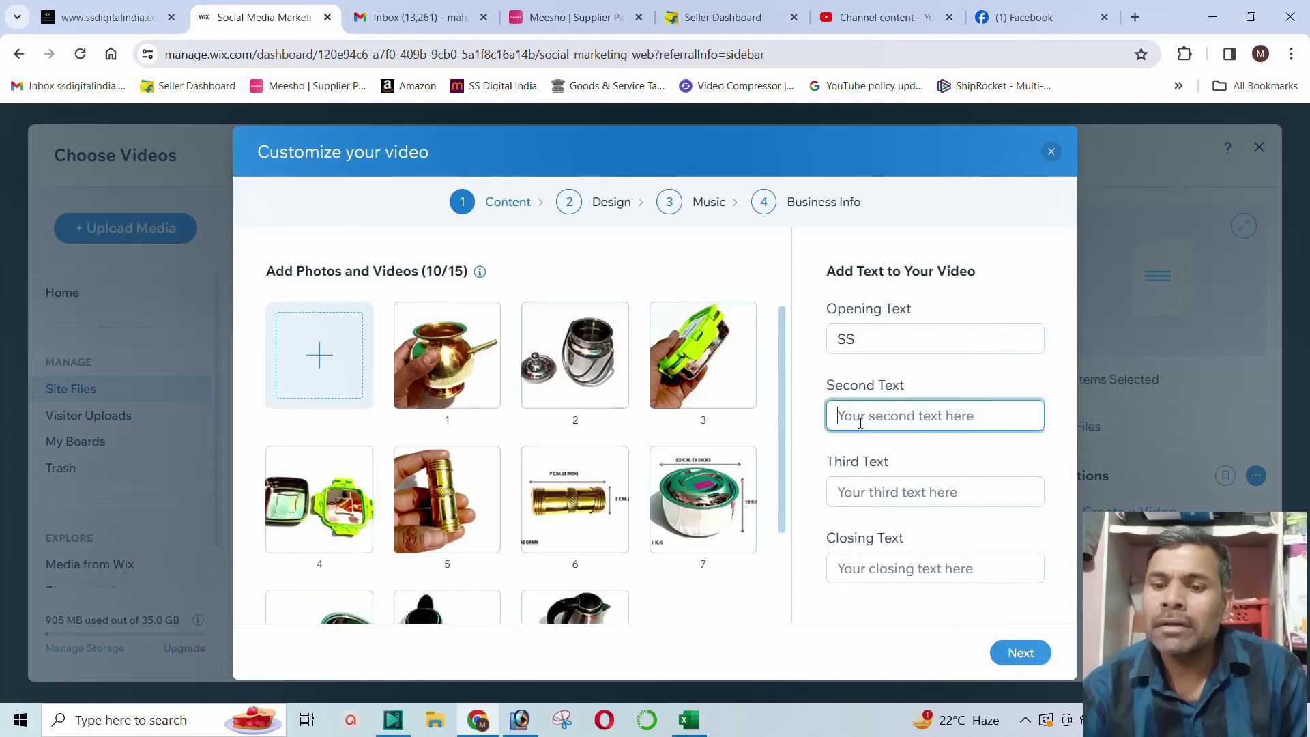
{"action": "type", "text": "Digital"}
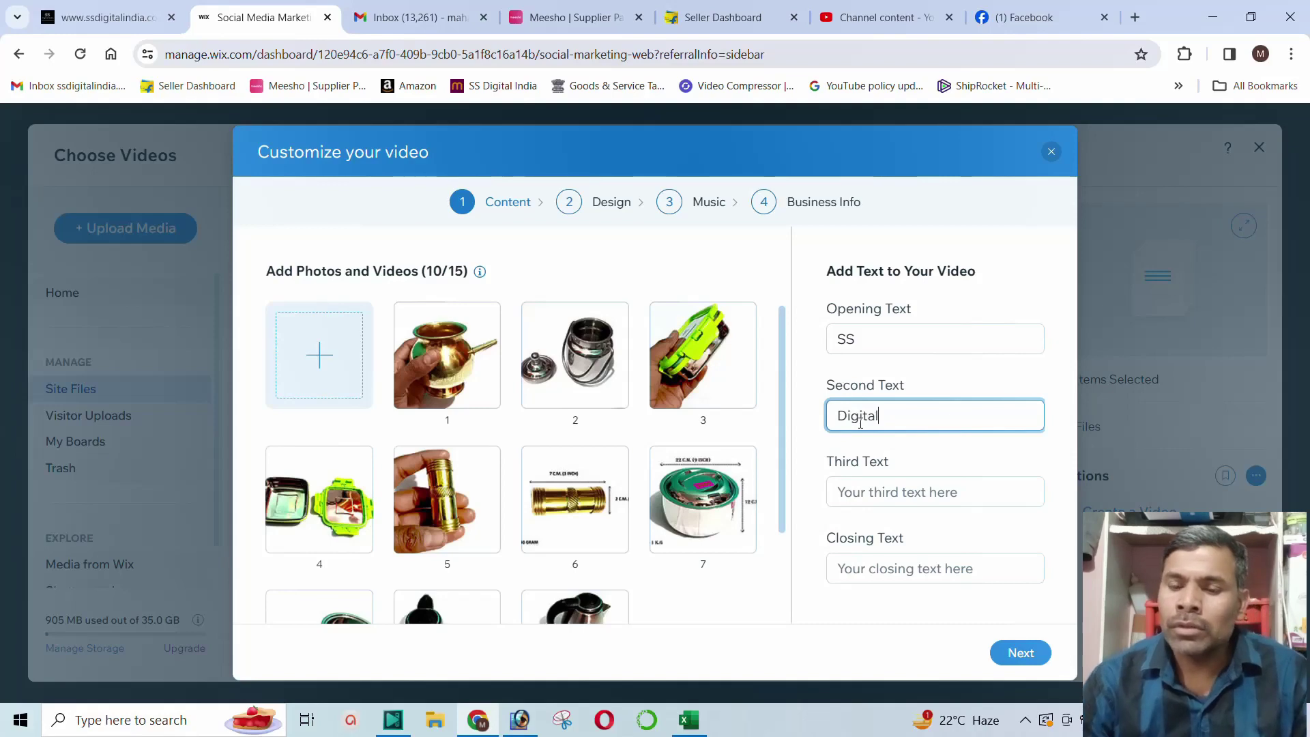
{"action": "left_click", "coordinate": [882, 490]}
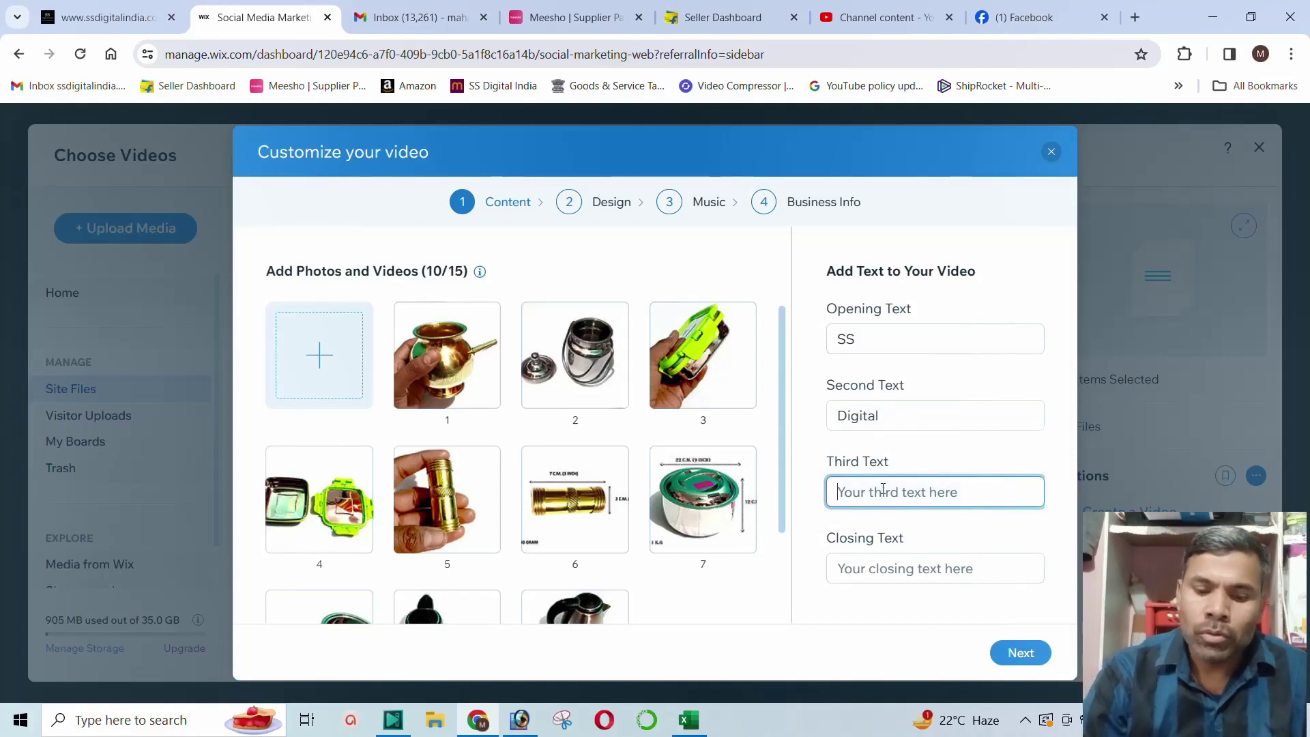
{"action": "type", "text": "India"}
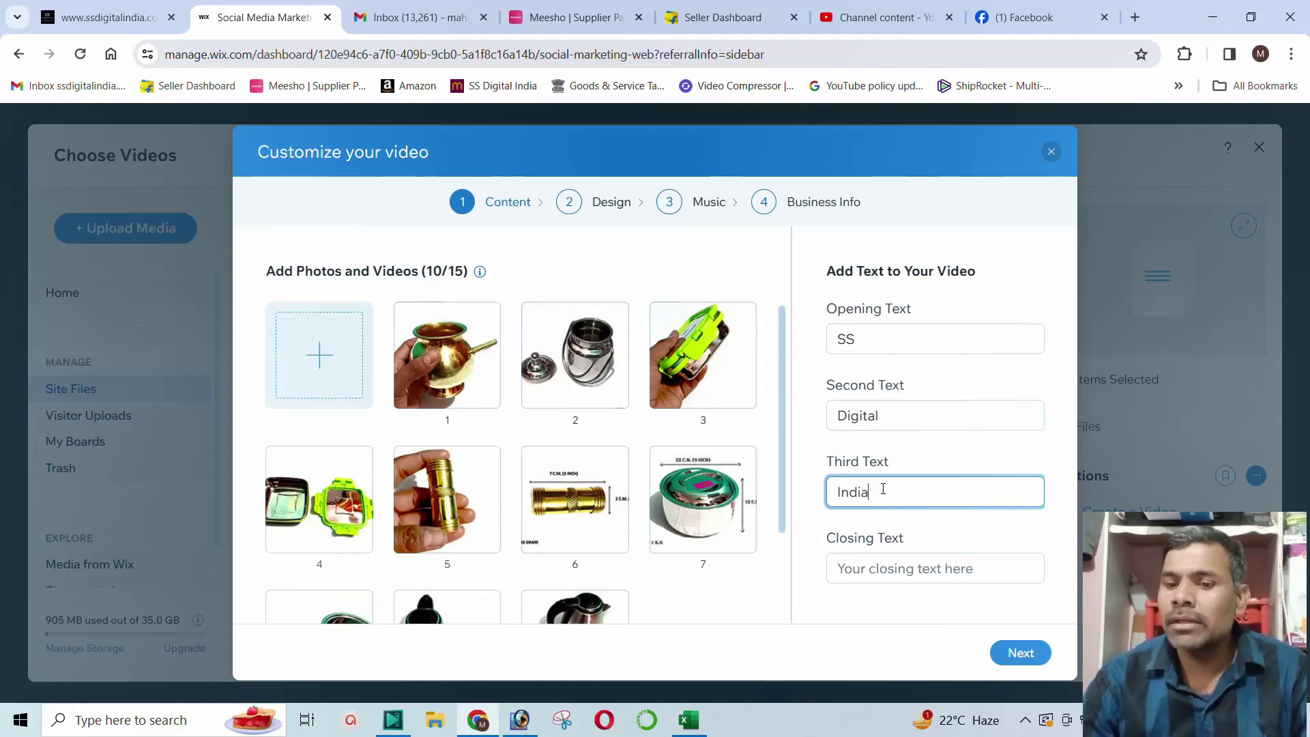
{"action": "left_click", "coordinate": [914, 578]}
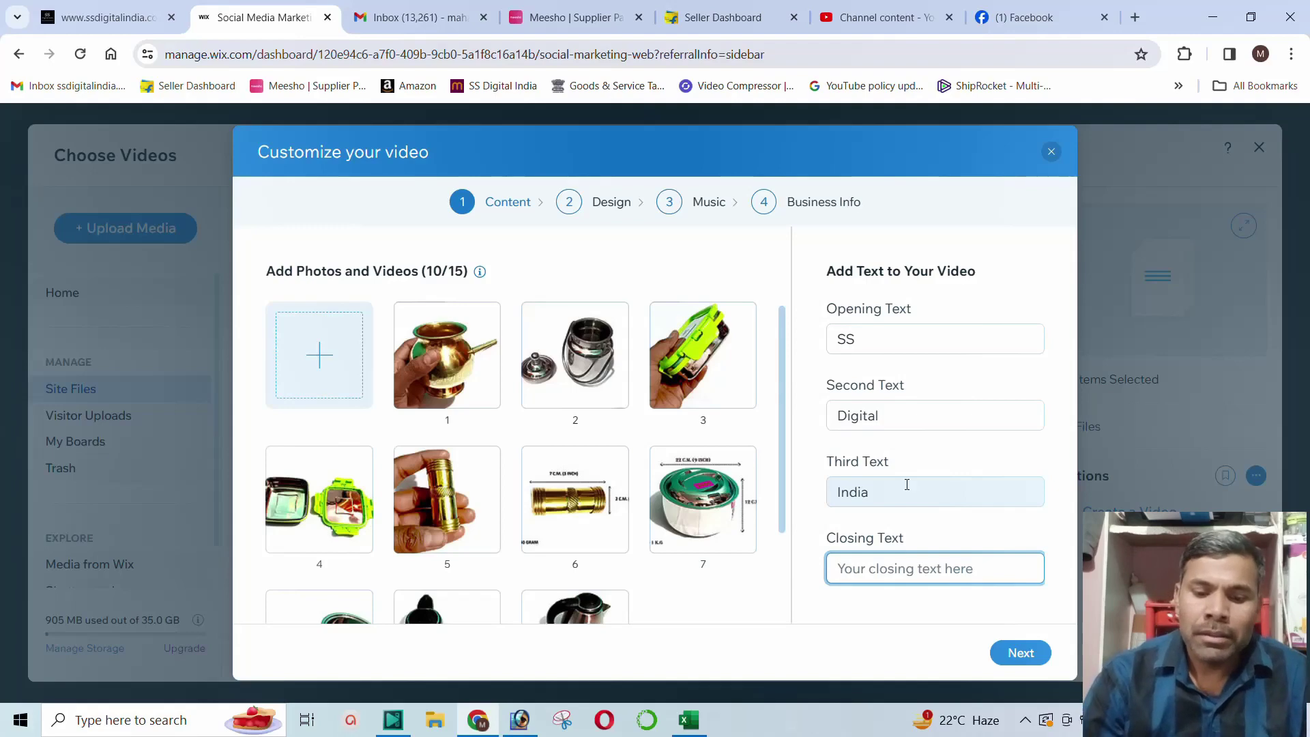
{"action": "type", "text": "https://www.ssdigitalindia.com/"}
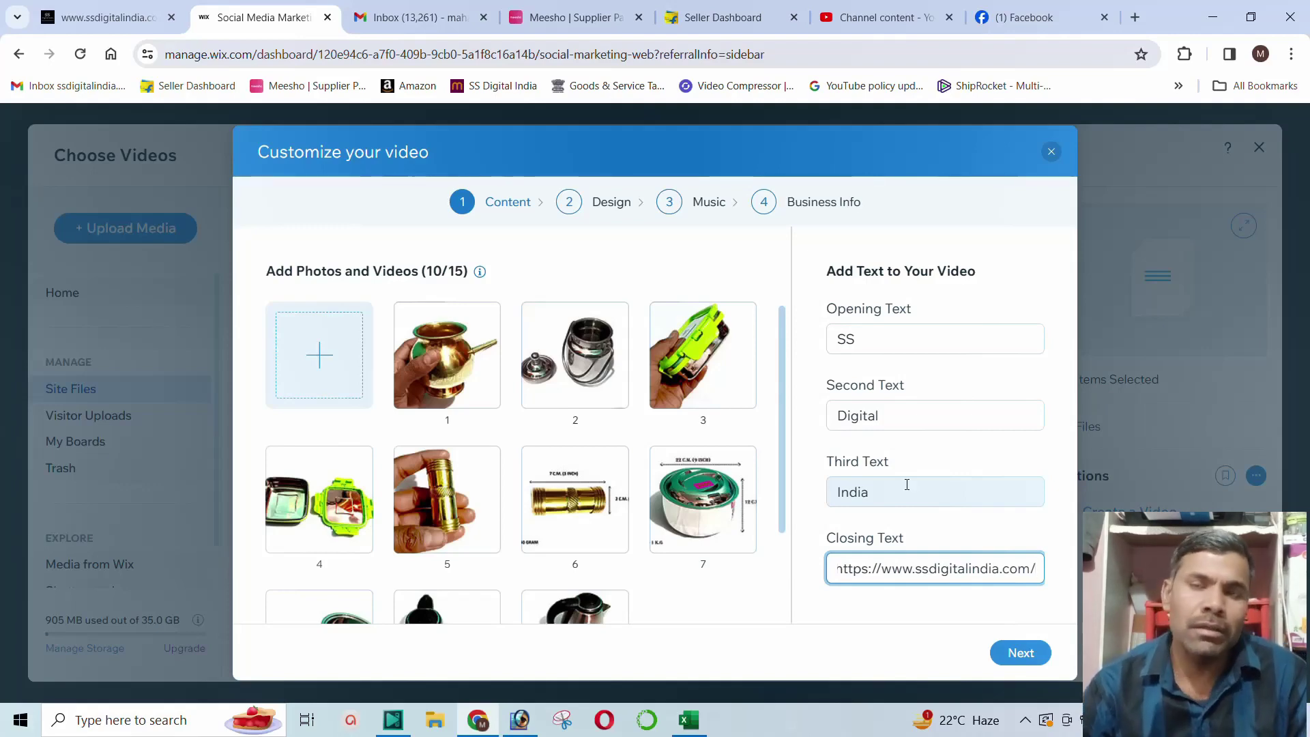
{"action": "left_click", "coordinate": [1018, 653]}
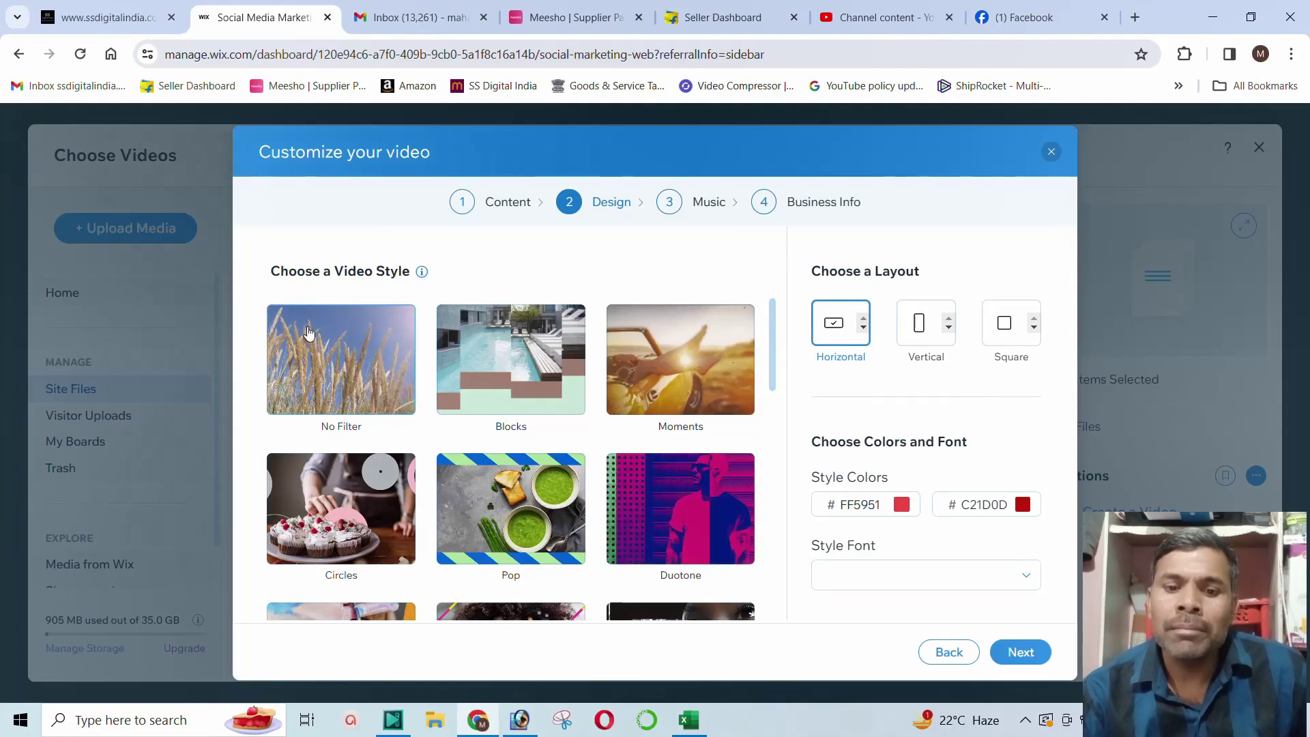
Step: Choose the Frame video style with the horizontal layout and continue to the music selection
{"action": "left_click", "coordinate": [328, 356]}
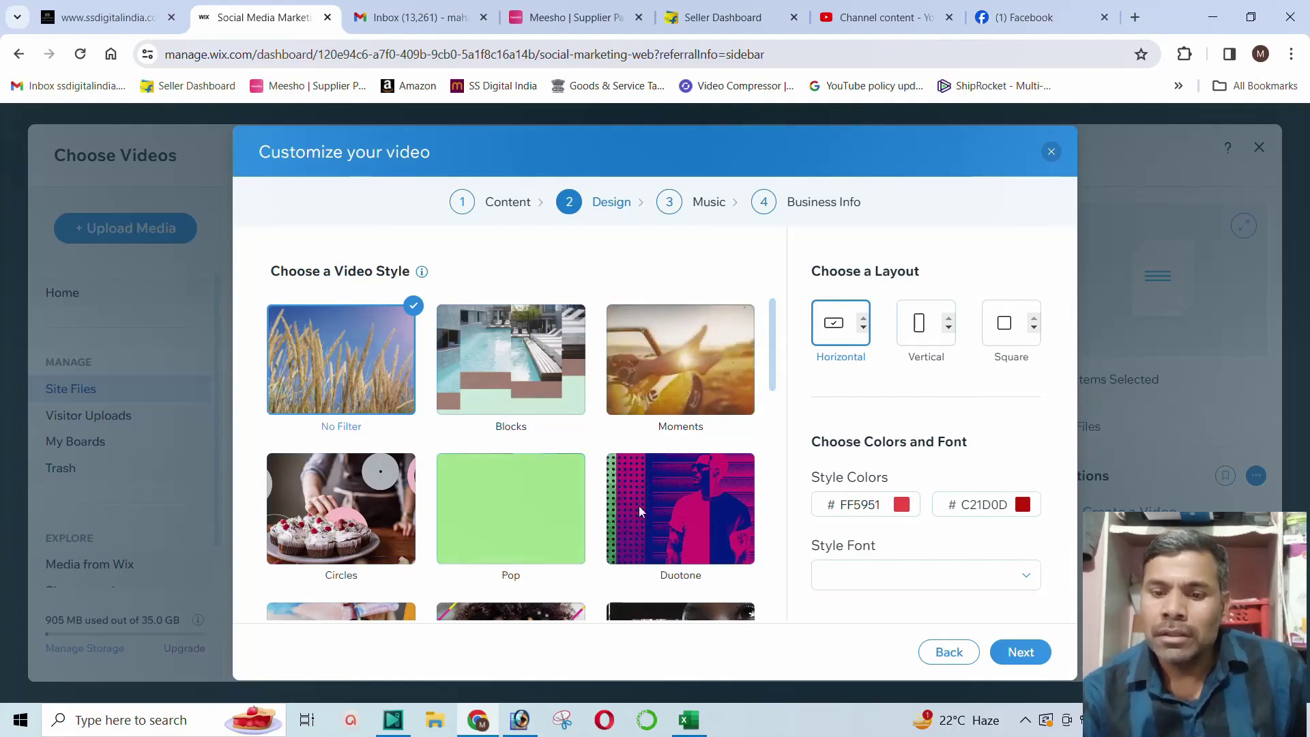
{"action": "scroll", "coordinate": [655, 477], "scroll_direction": "down", "scroll_amount": 4}
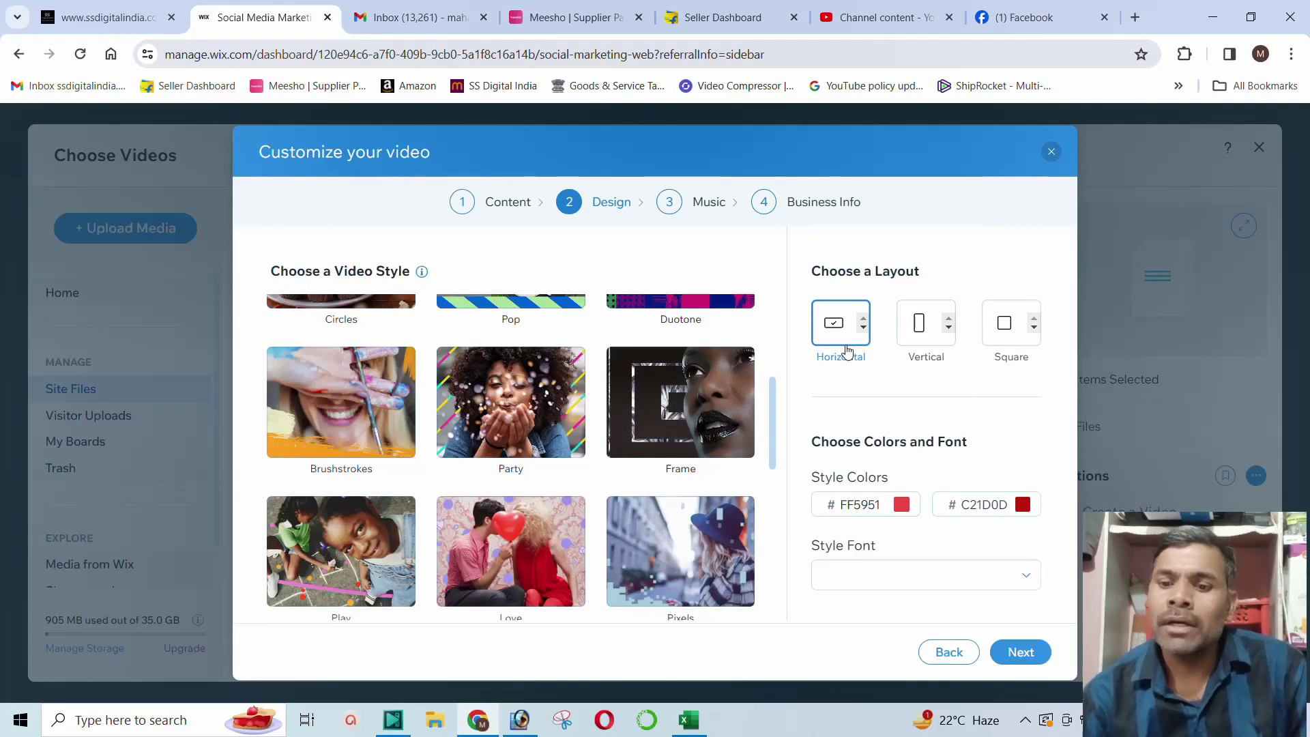
{"action": "left_click", "coordinate": [667, 411]}
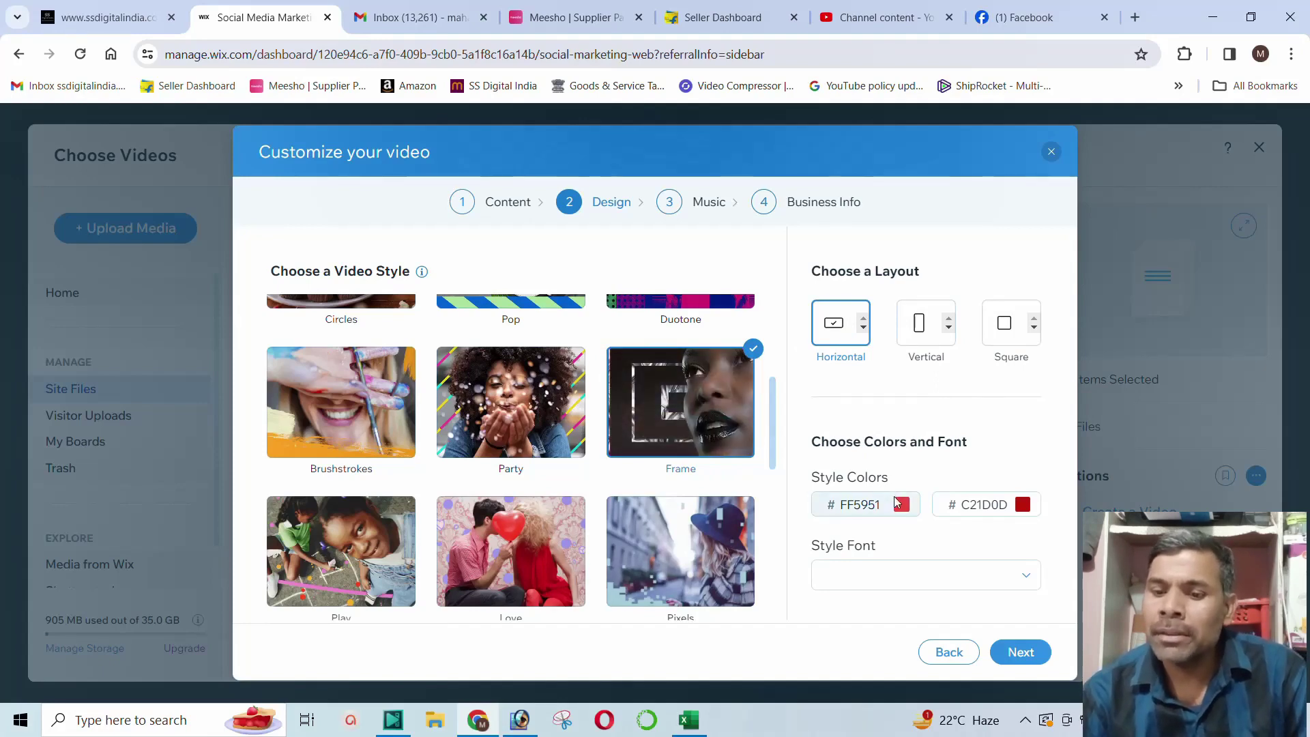
{"action": "left_click", "coordinate": [1021, 653]}
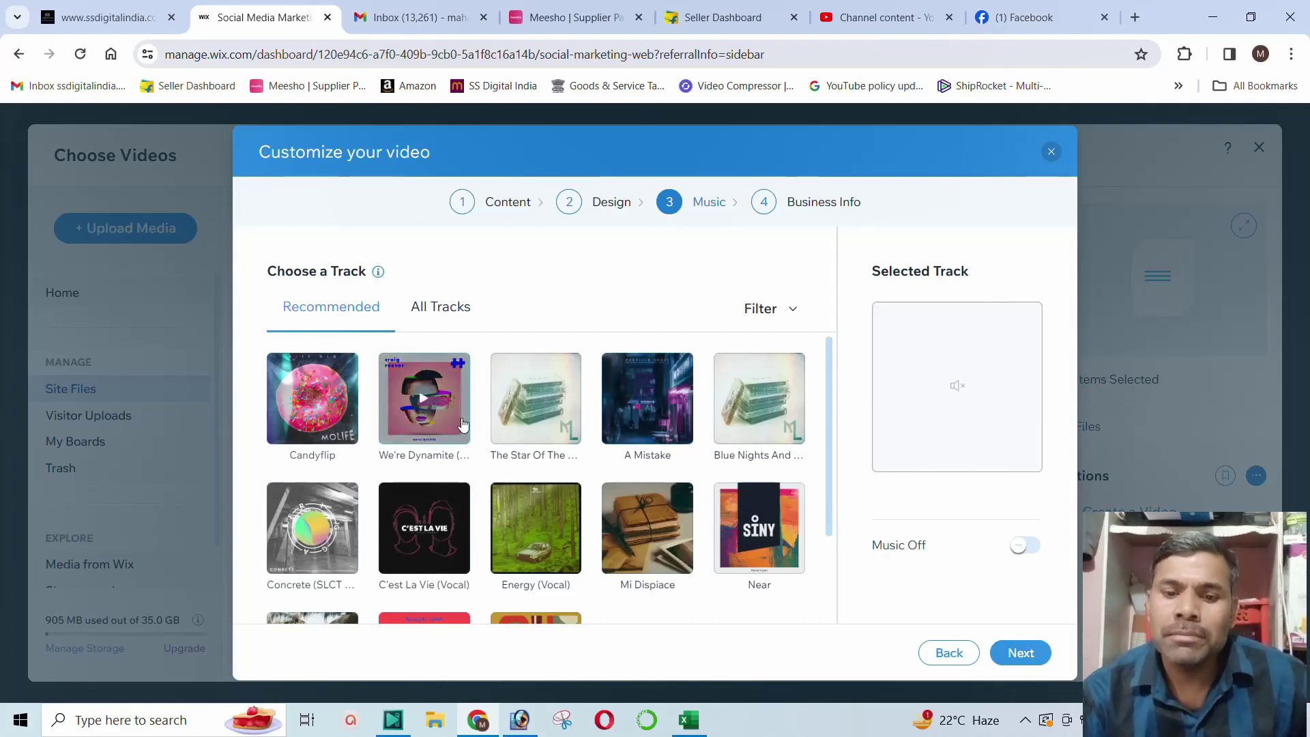
Step: Preview some of the recommended music tracks and select Candyflip as the video's soundtrack
{"action": "left_click", "coordinate": [423, 404]}
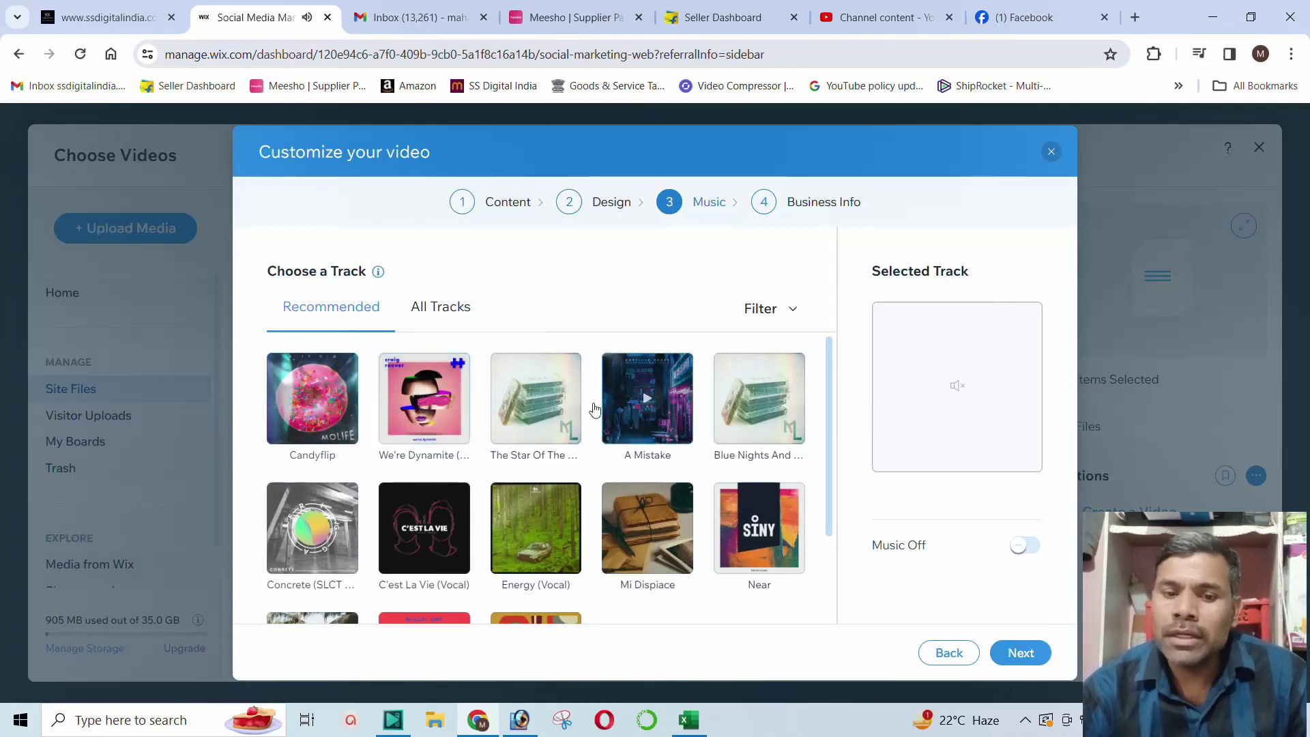
{"action": "left_click", "coordinate": [309, 413]}
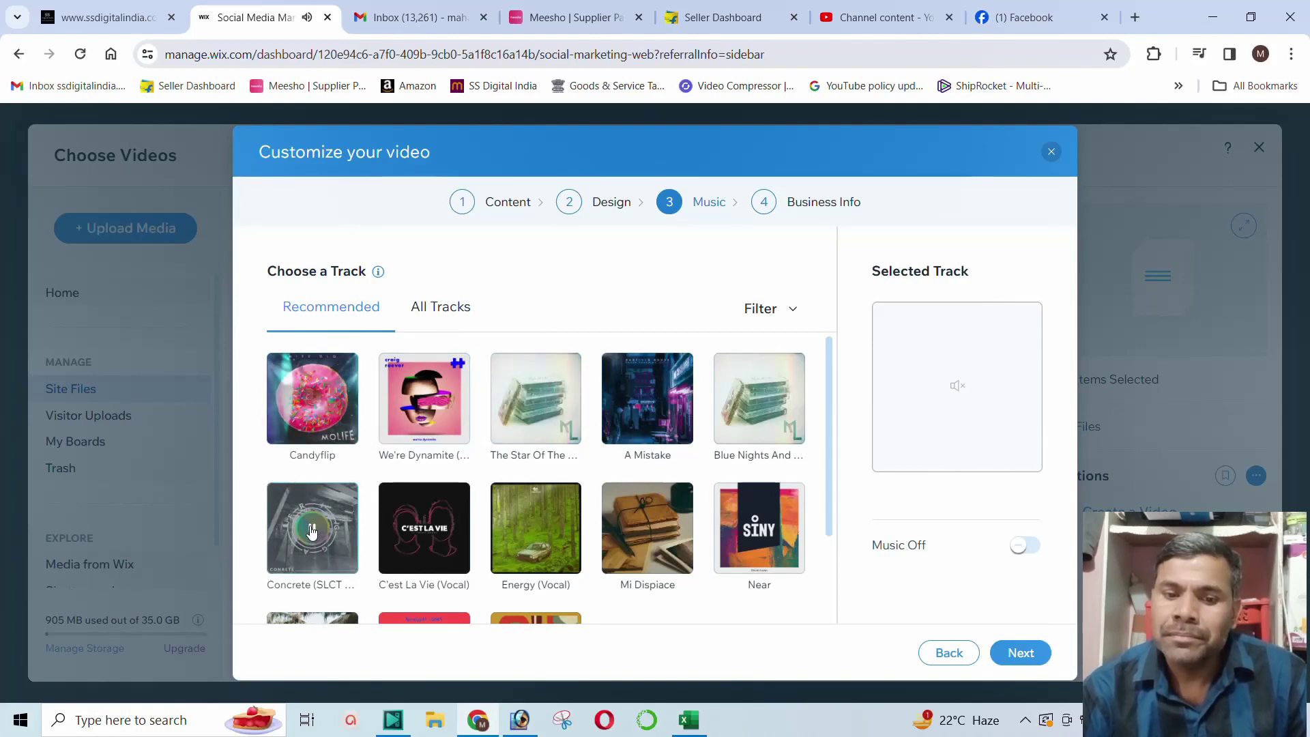
{"action": "left_click", "coordinate": [313, 402]}
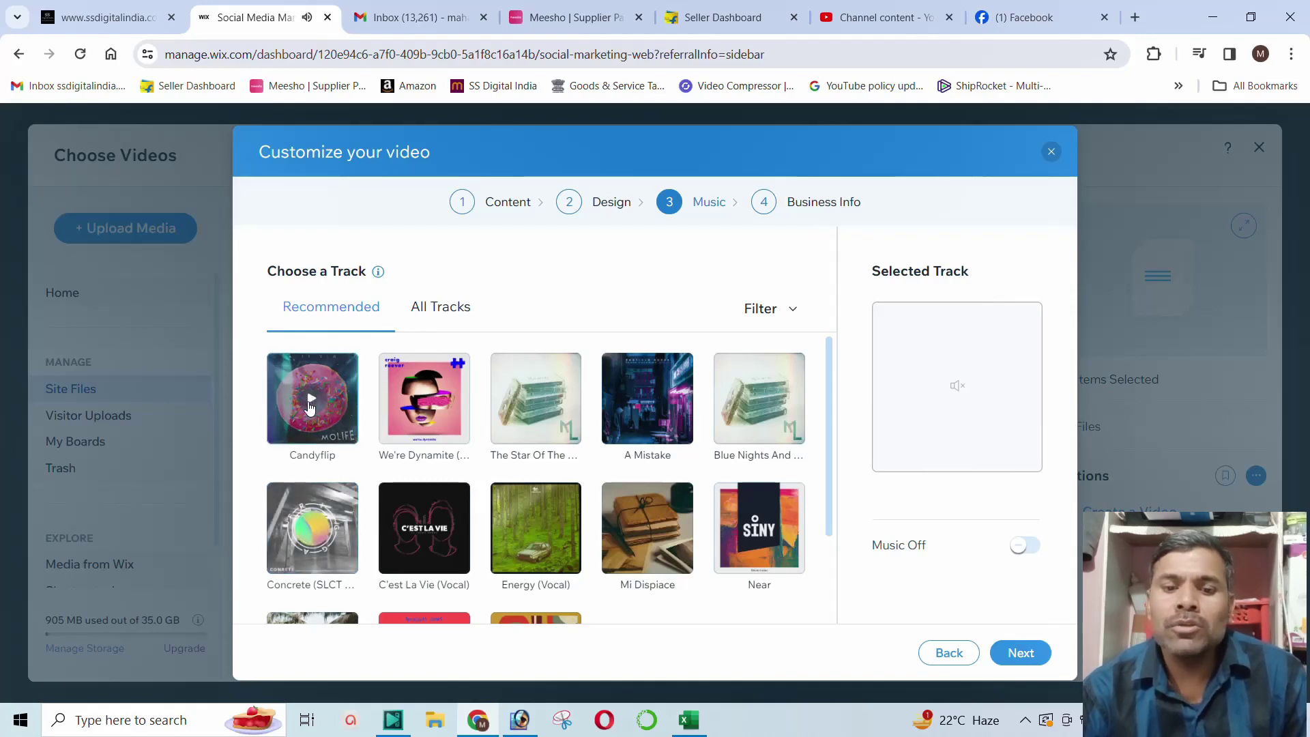
{"action": "left_click", "coordinate": [323, 380]}
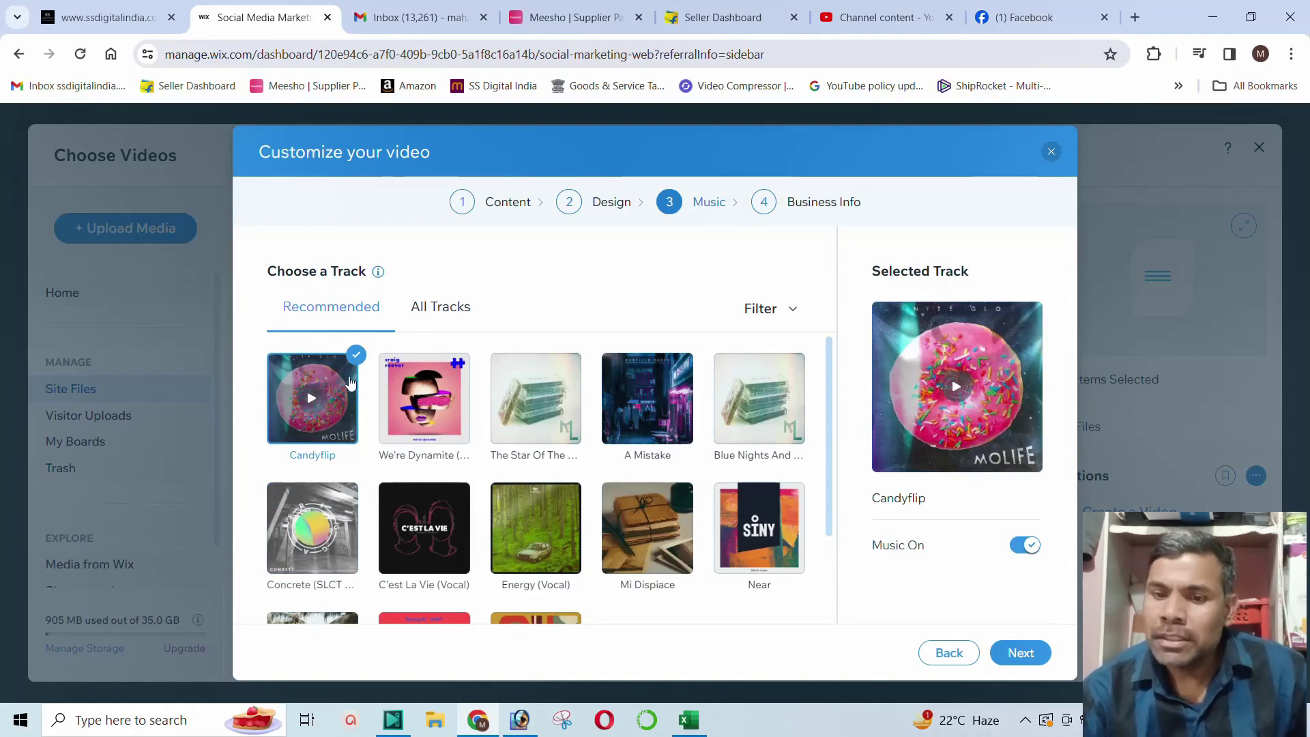
{"action": "left_click", "coordinate": [1018, 652]}
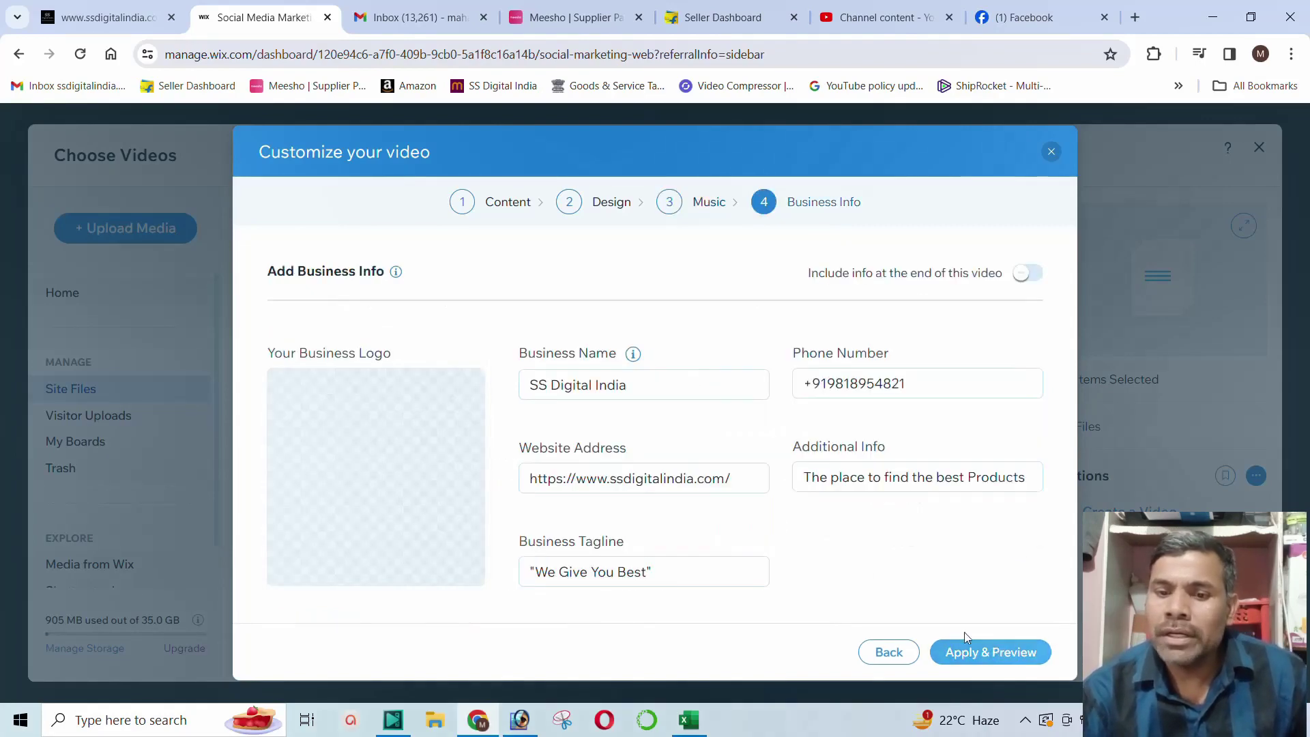
Step: Apply the video settings with the prefilled business info, then preview and save the generated video for sharing
{"action": "mouse_move", "coordinate": [428, 443]}
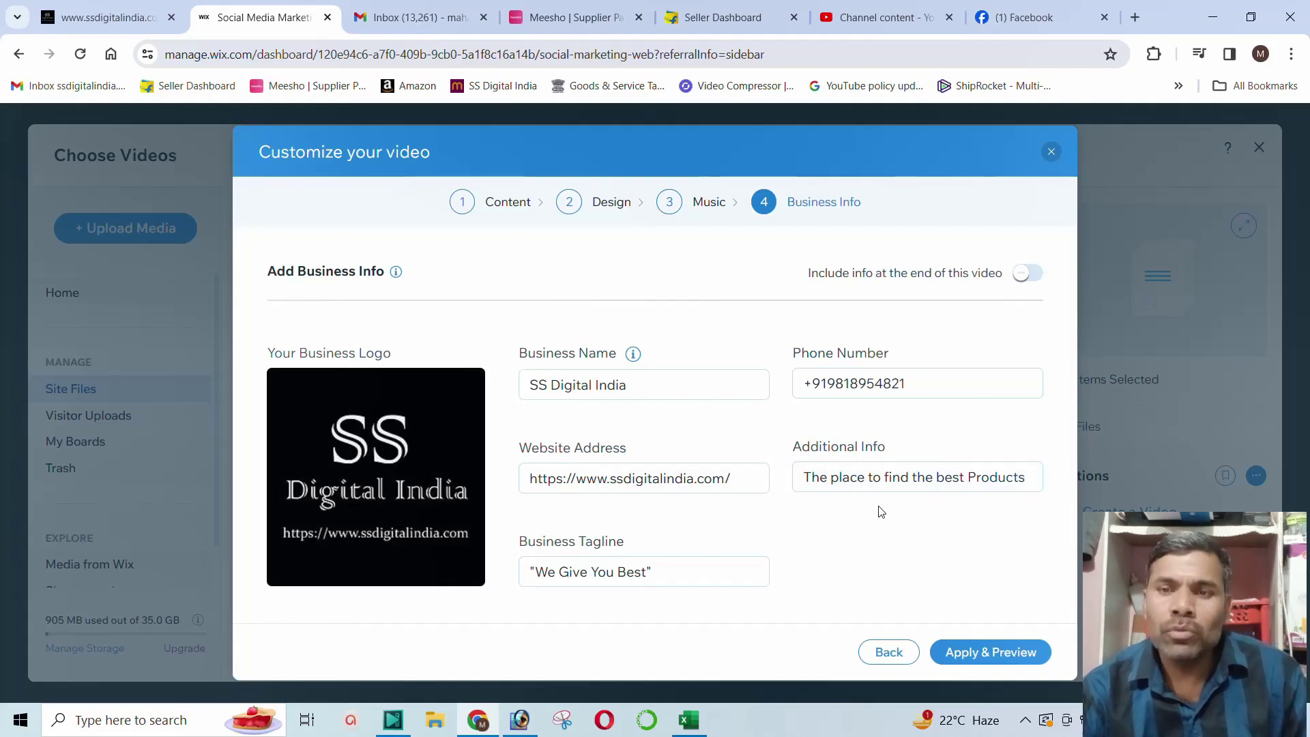
{"action": "left_click", "coordinate": [977, 656]}
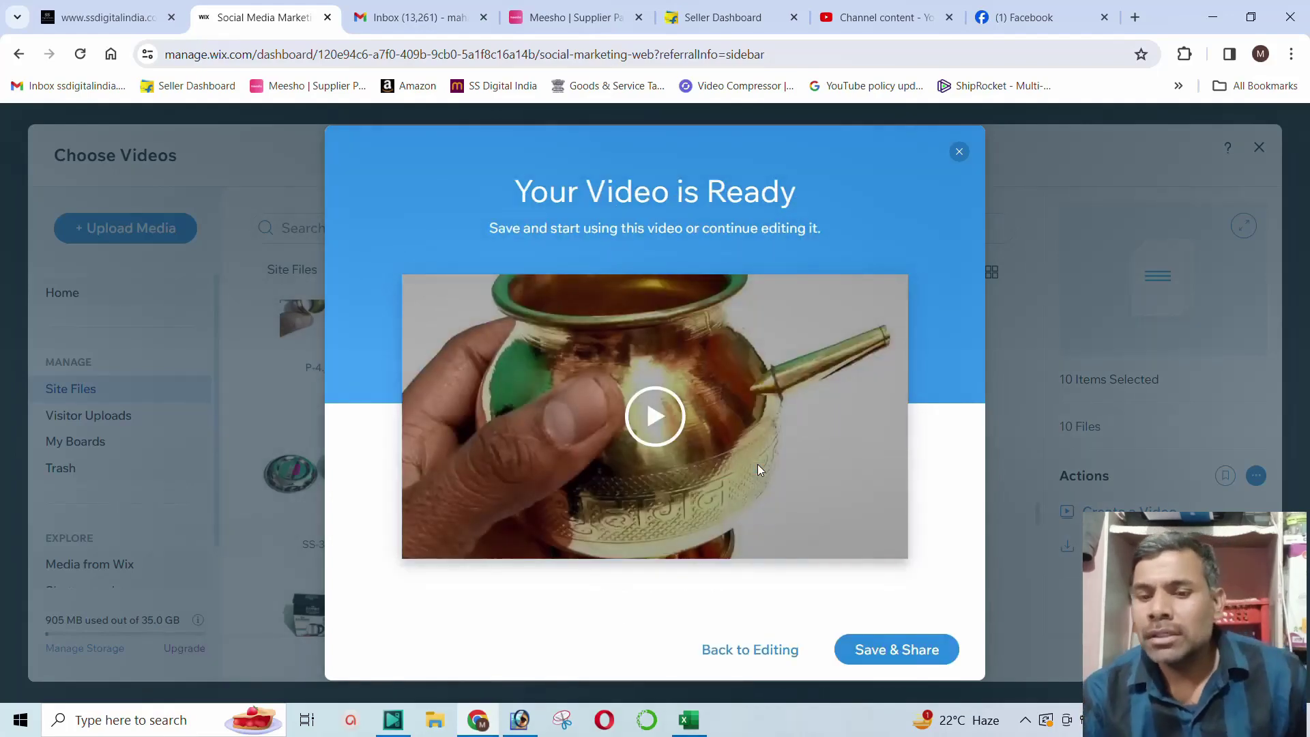
{"action": "left_click", "coordinate": [654, 416]}
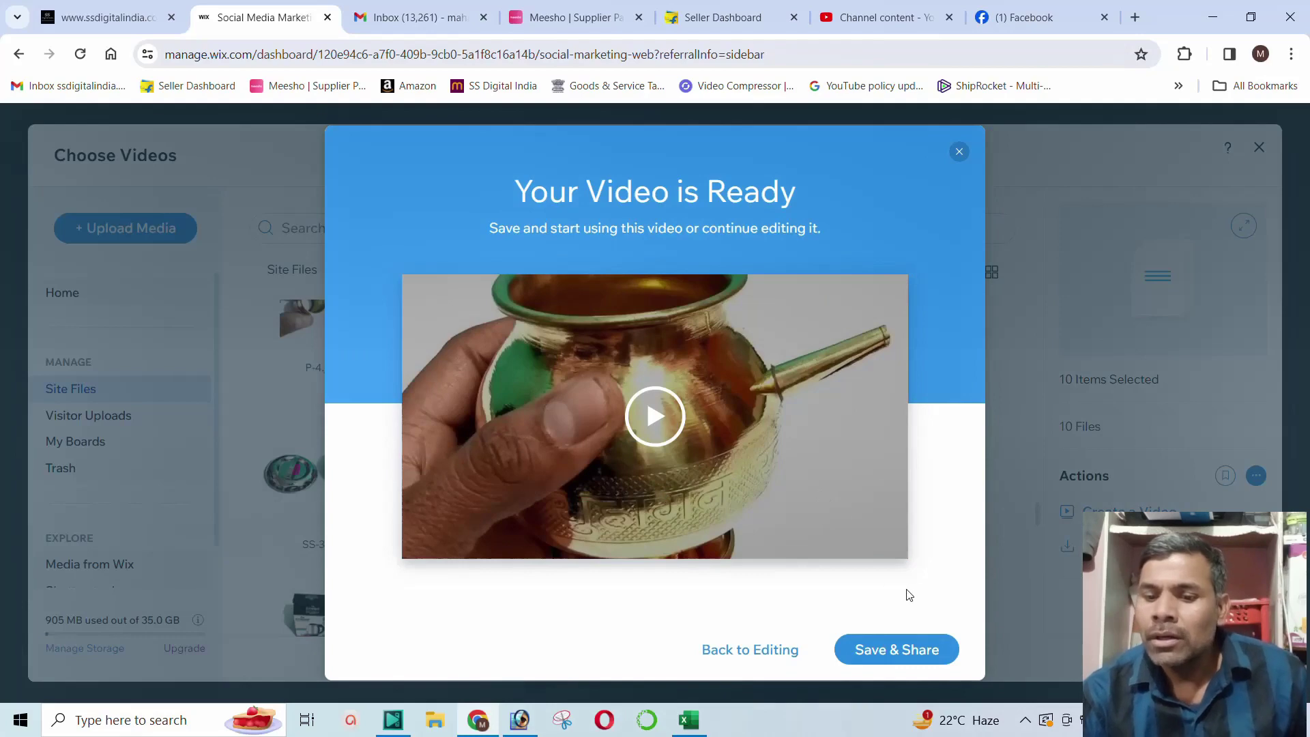
{"action": "left_click", "coordinate": [892, 653]}
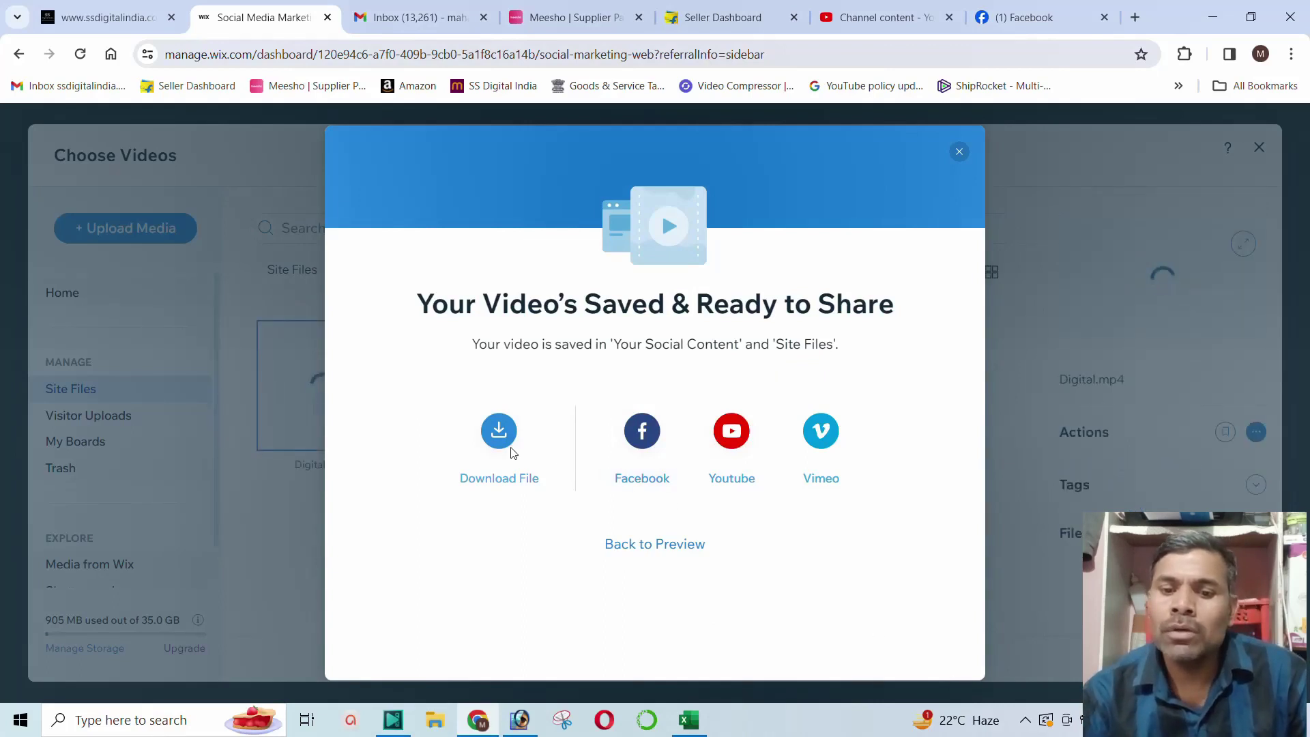
Step: Download the saved video Digital.mp4 and view it in Media Player from the Downloads folder
{"action": "left_click", "coordinate": [495, 484]}
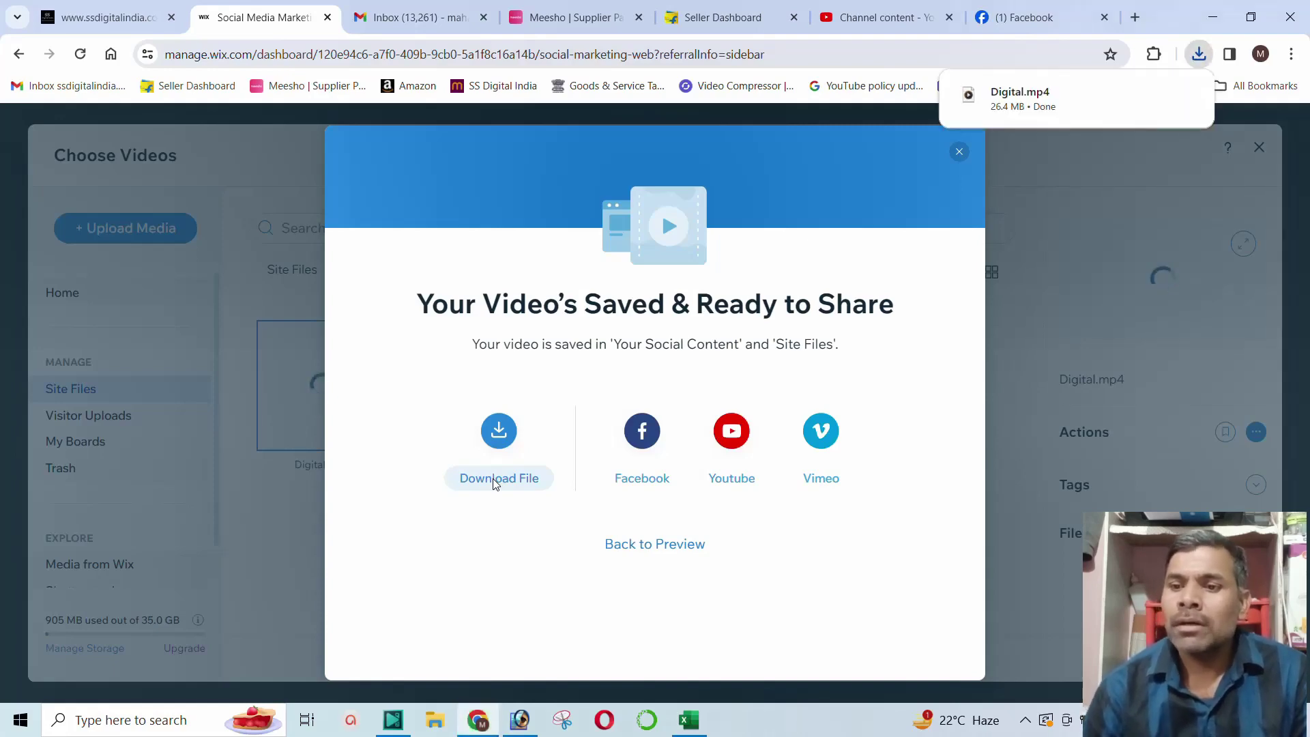
{"action": "mouse_move", "coordinate": [1082, 116]}
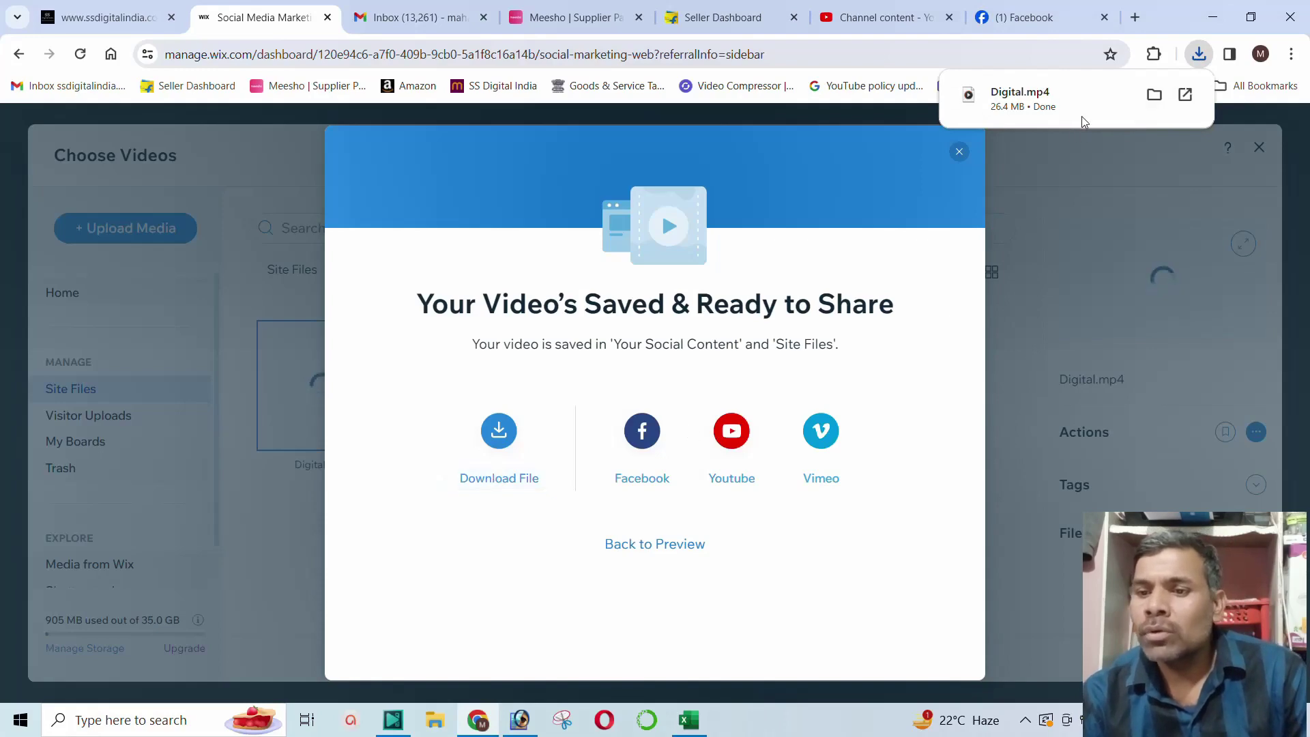
{"action": "left_click", "coordinate": [1157, 95]}
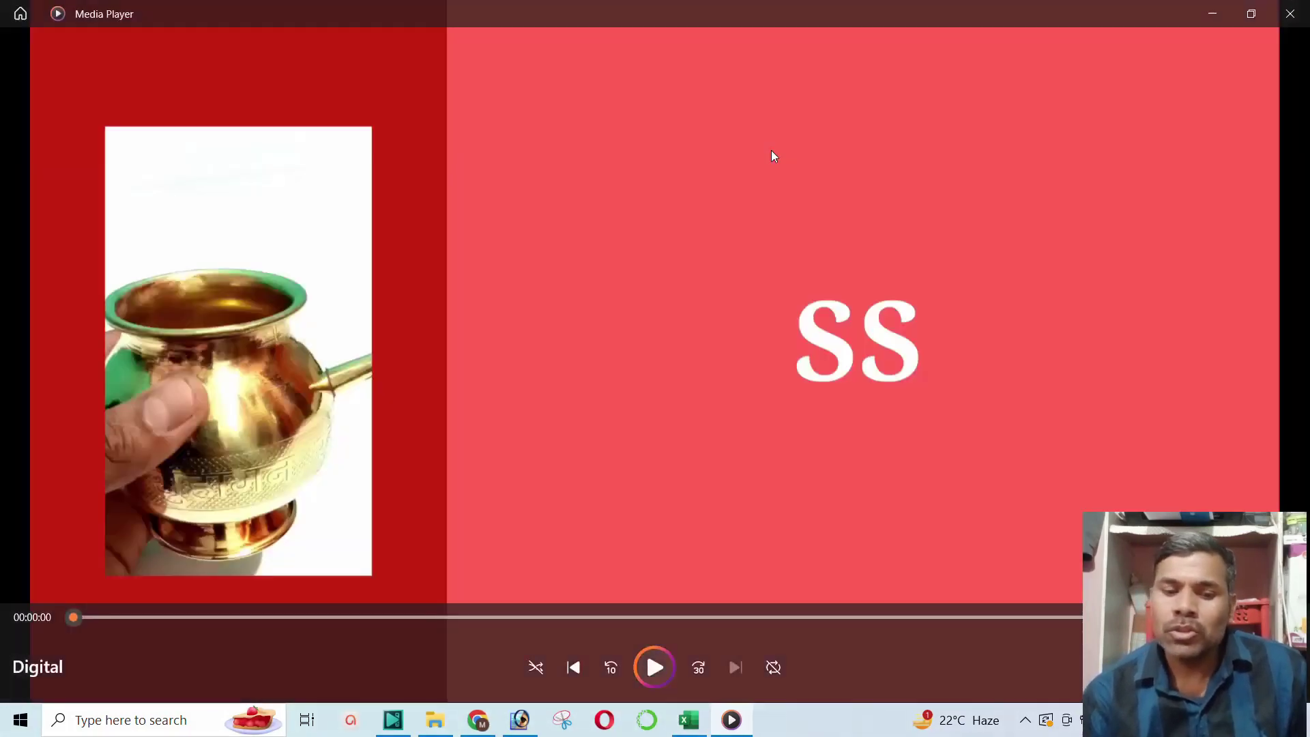
{"action": "left_click", "coordinate": [1292, 15]}
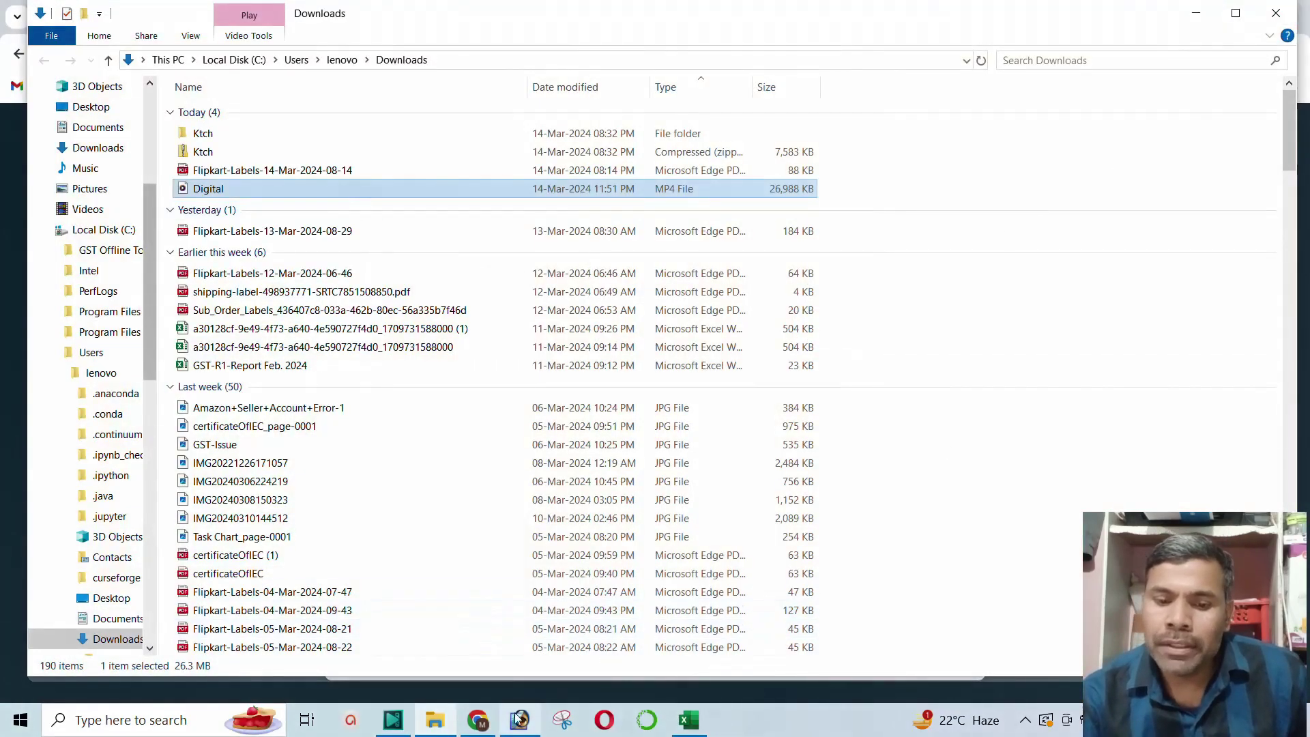
Step: Return to Chrome and upload the video to the SS Digital india Facebook page with the title "SS Digital India Products"
{"action": "left_click", "coordinate": [477, 721]}
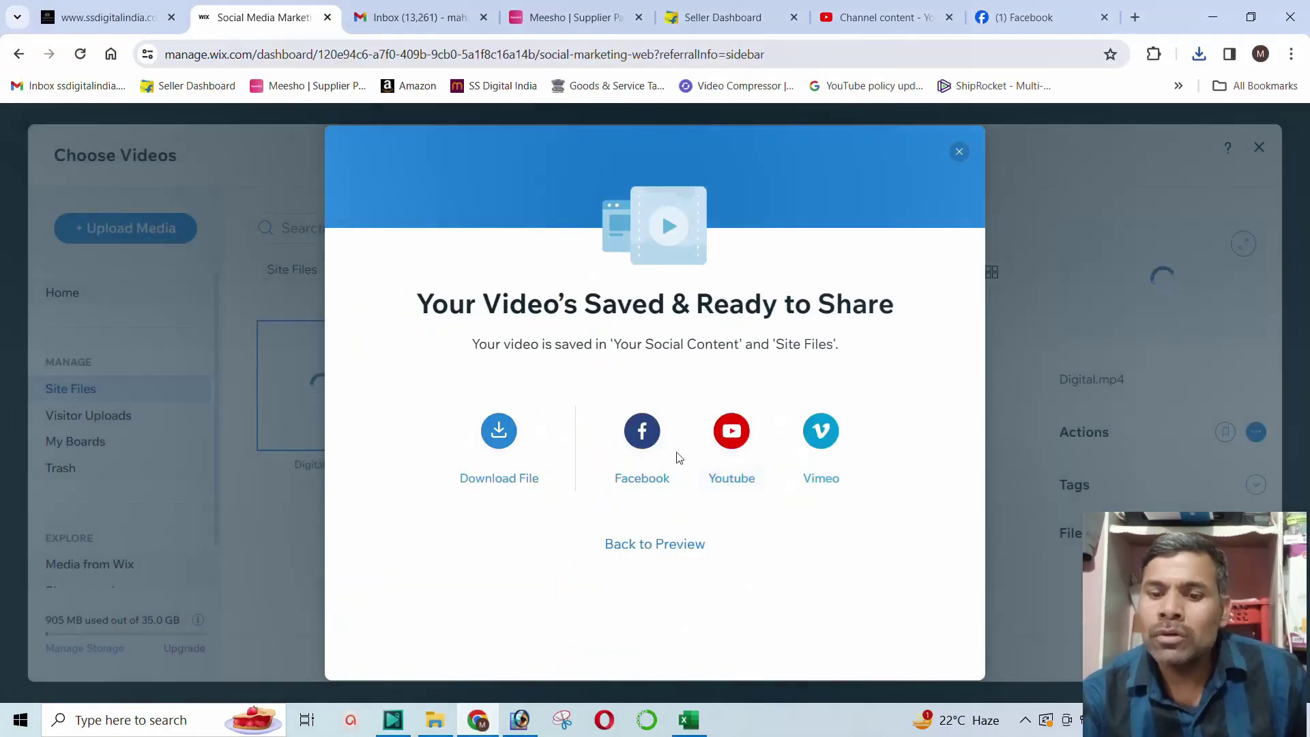
{"action": "left_click", "coordinate": [641, 479]}
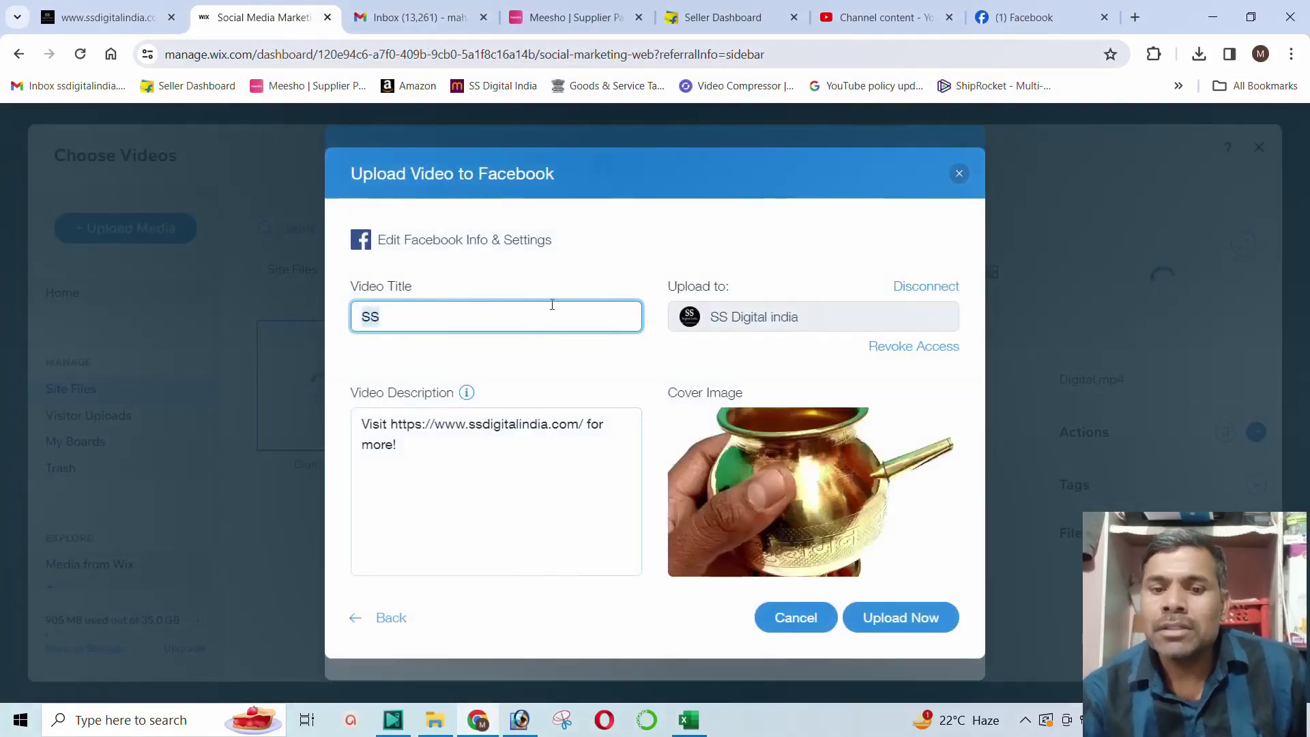
{"action": "left_click", "coordinate": [426, 322]}
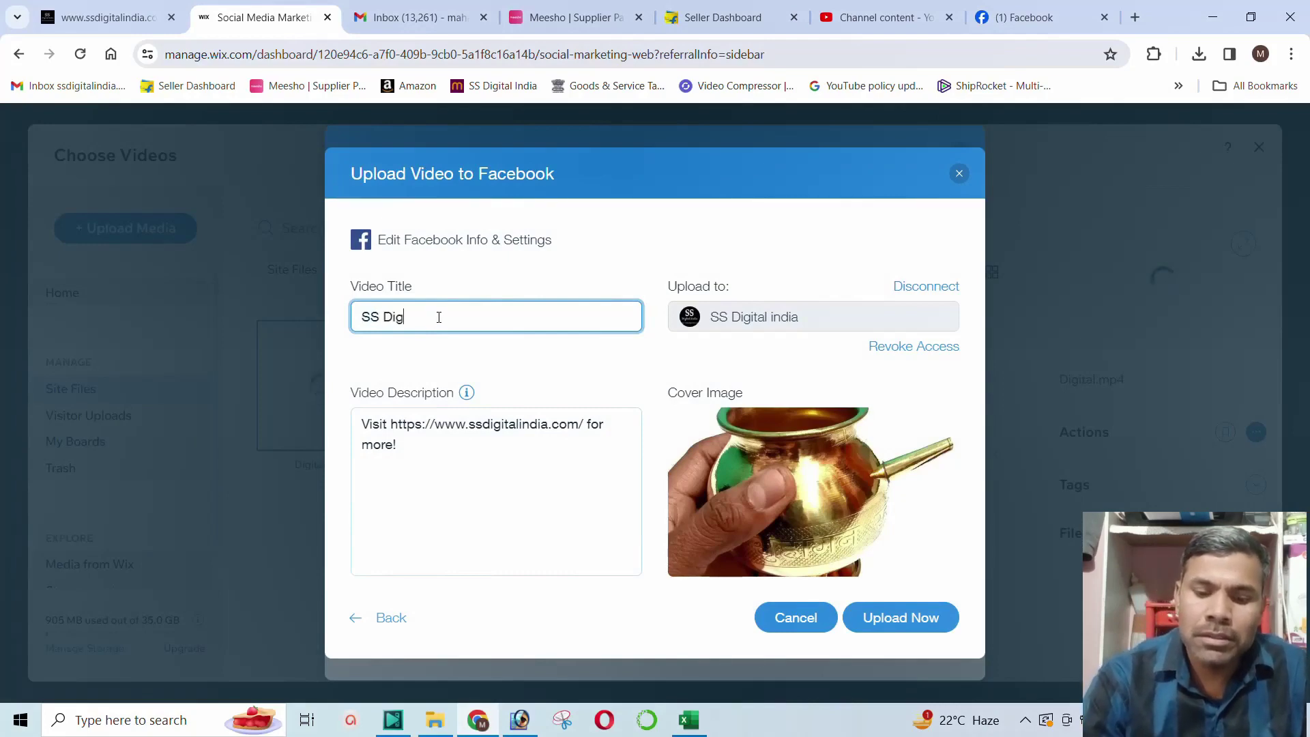
{"action": "type", "text": "Digital Ind"}
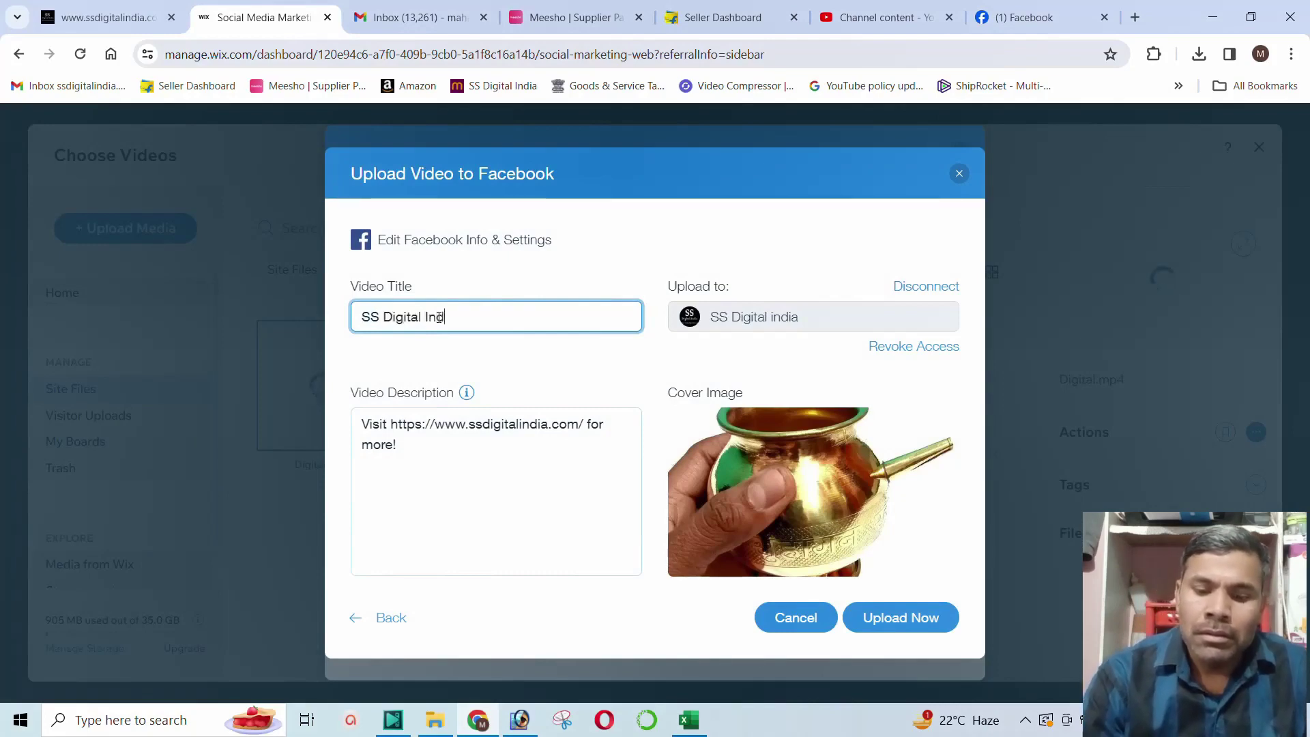
{"action": "type", "text": "ia Products"}
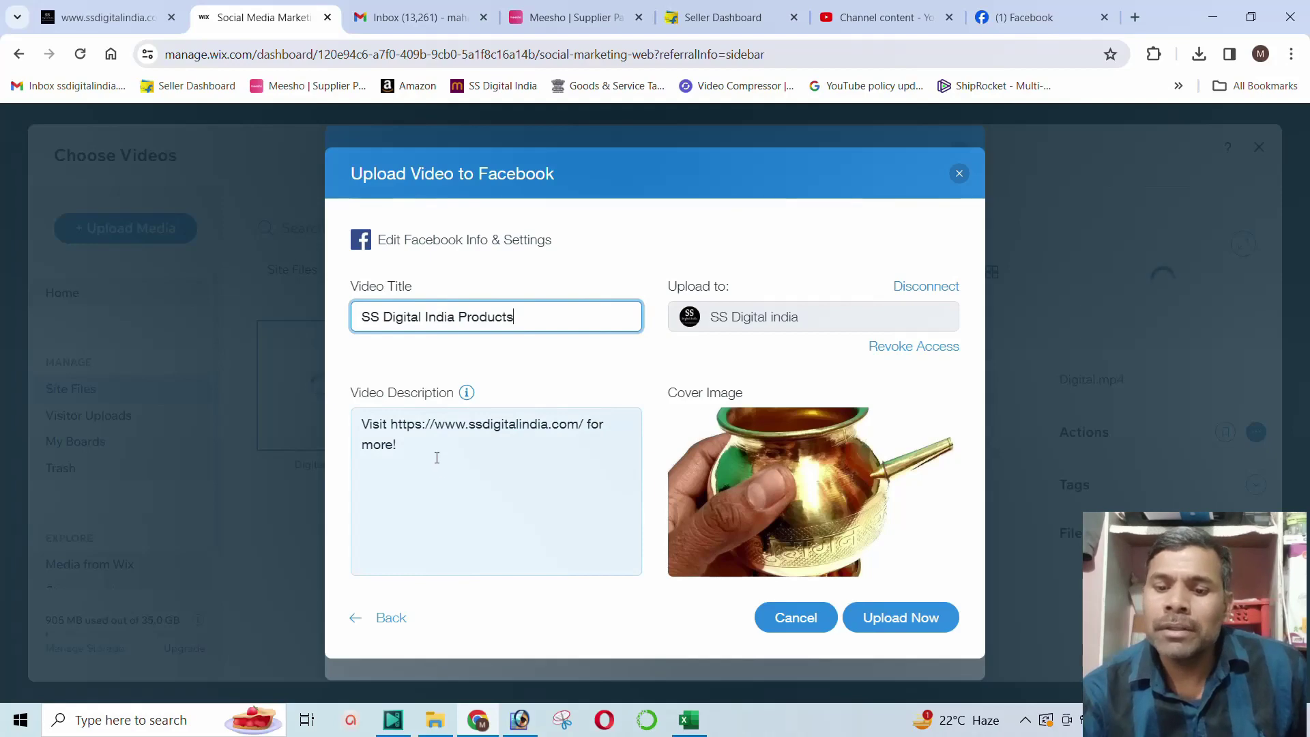
{"action": "left_click", "coordinate": [894, 624]}
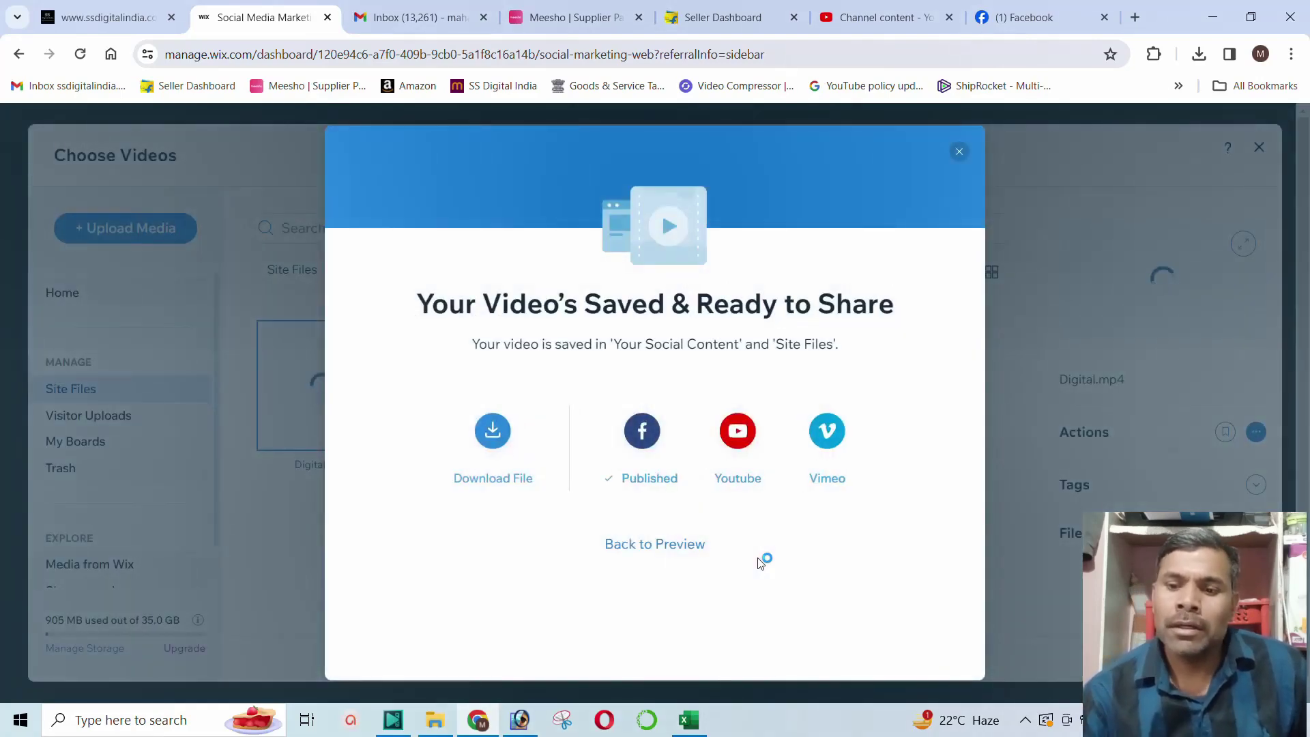
Step: Authorize Wix to access the business Google account's YouTube channel and upload the video with the title "SS Digital India Products"
{"action": "left_click", "coordinate": [731, 480]}
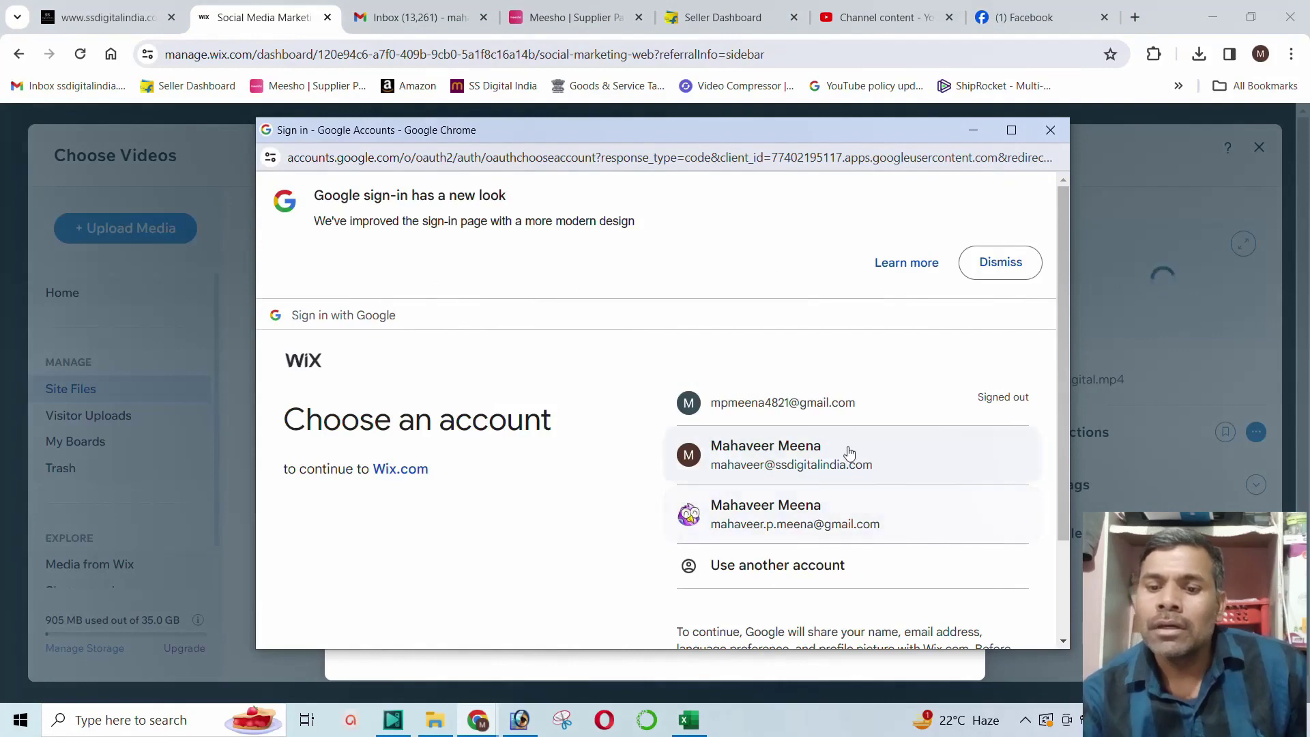
{"action": "left_click", "coordinate": [775, 458]}
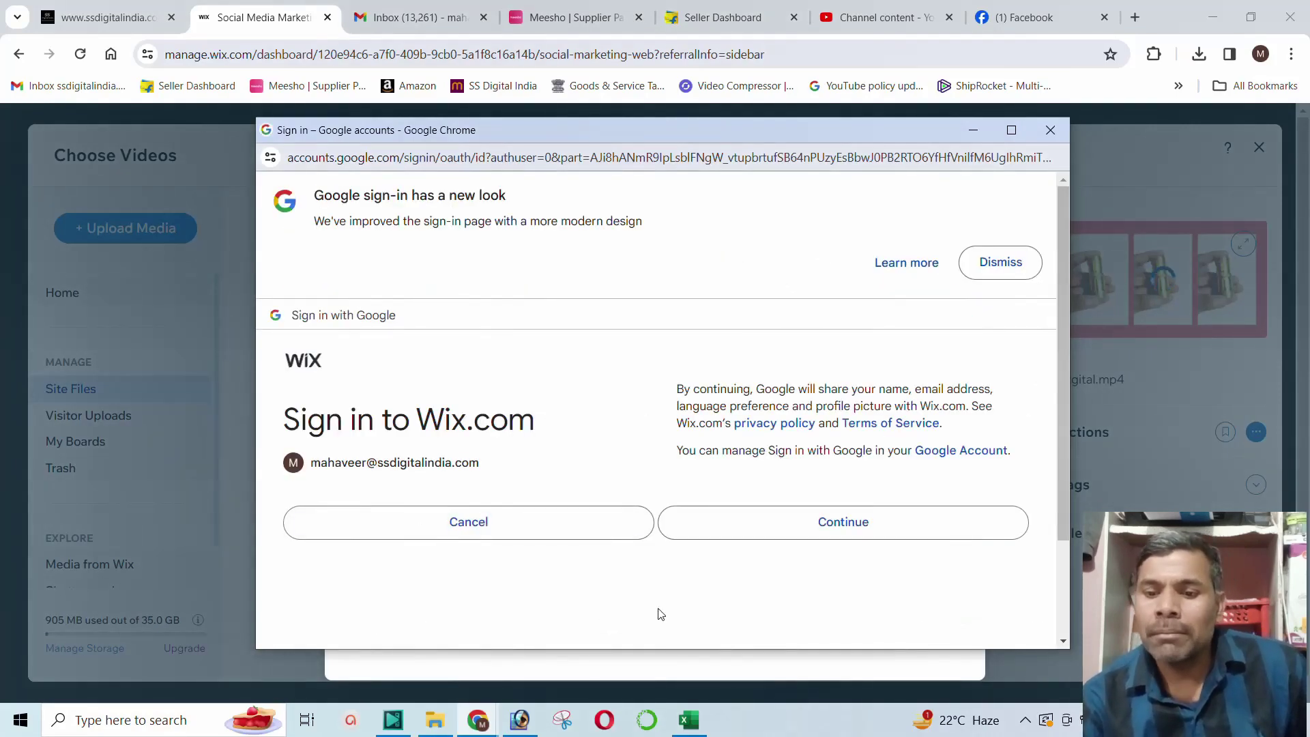
{"action": "left_click", "coordinate": [778, 532]}
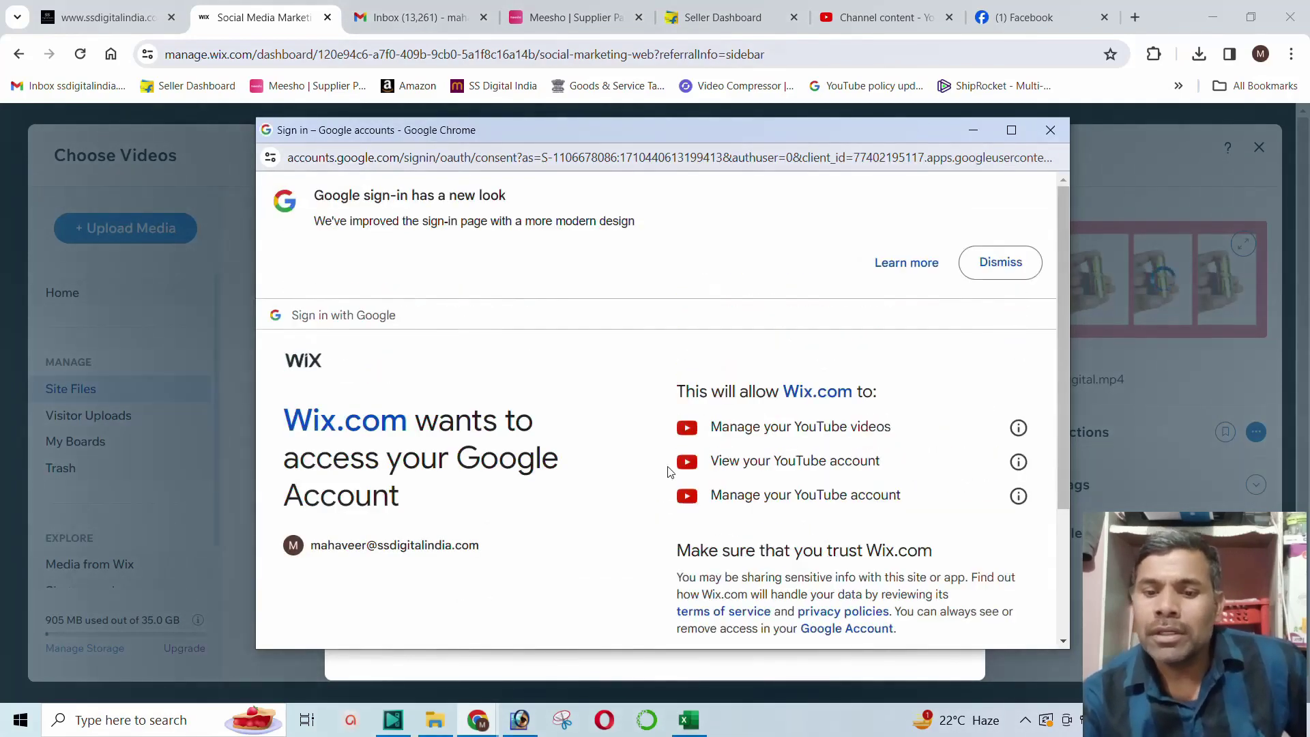
{"action": "scroll", "coordinate": [685, 473], "scroll_direction": "down", "scroll_amount": 3}
{"action": "left_click", "coordinate": [794, 551]}
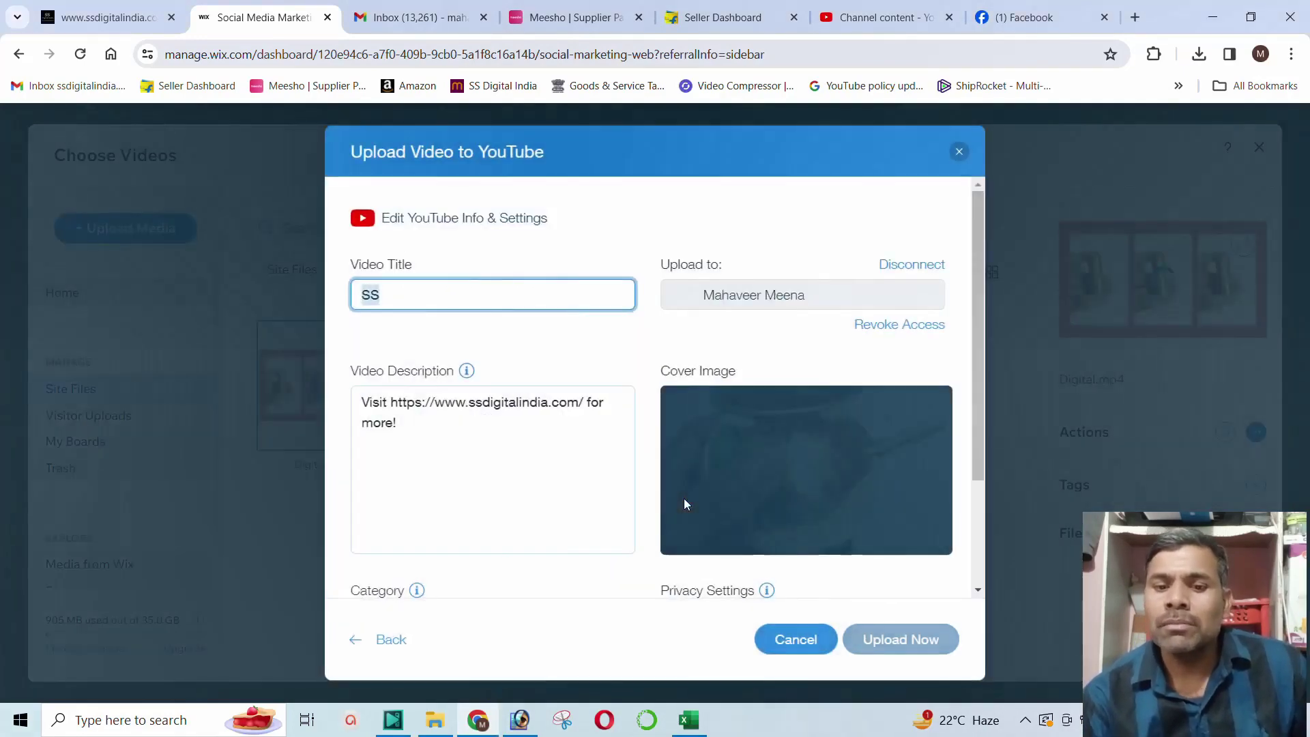
{"action": "left_click", "coordinate": [431, 288]}
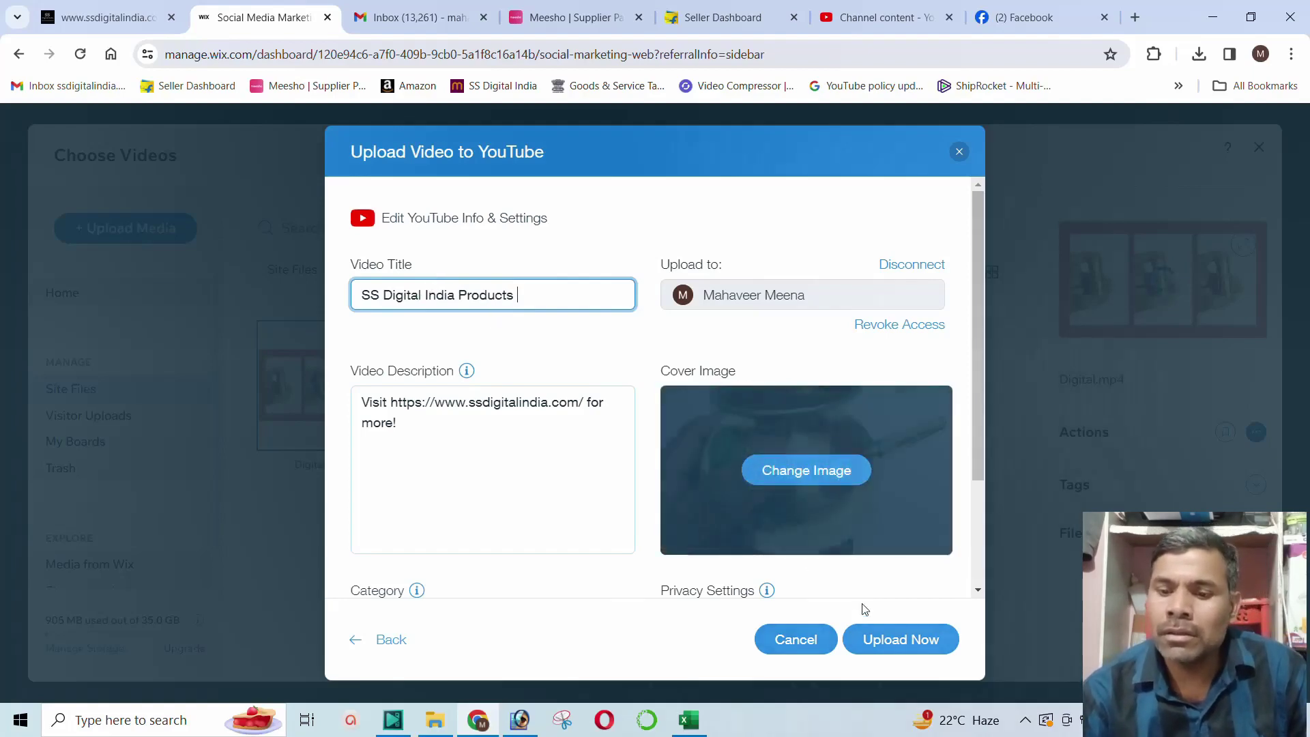
{"action": "left_click", "coordinate": [896, 641]}
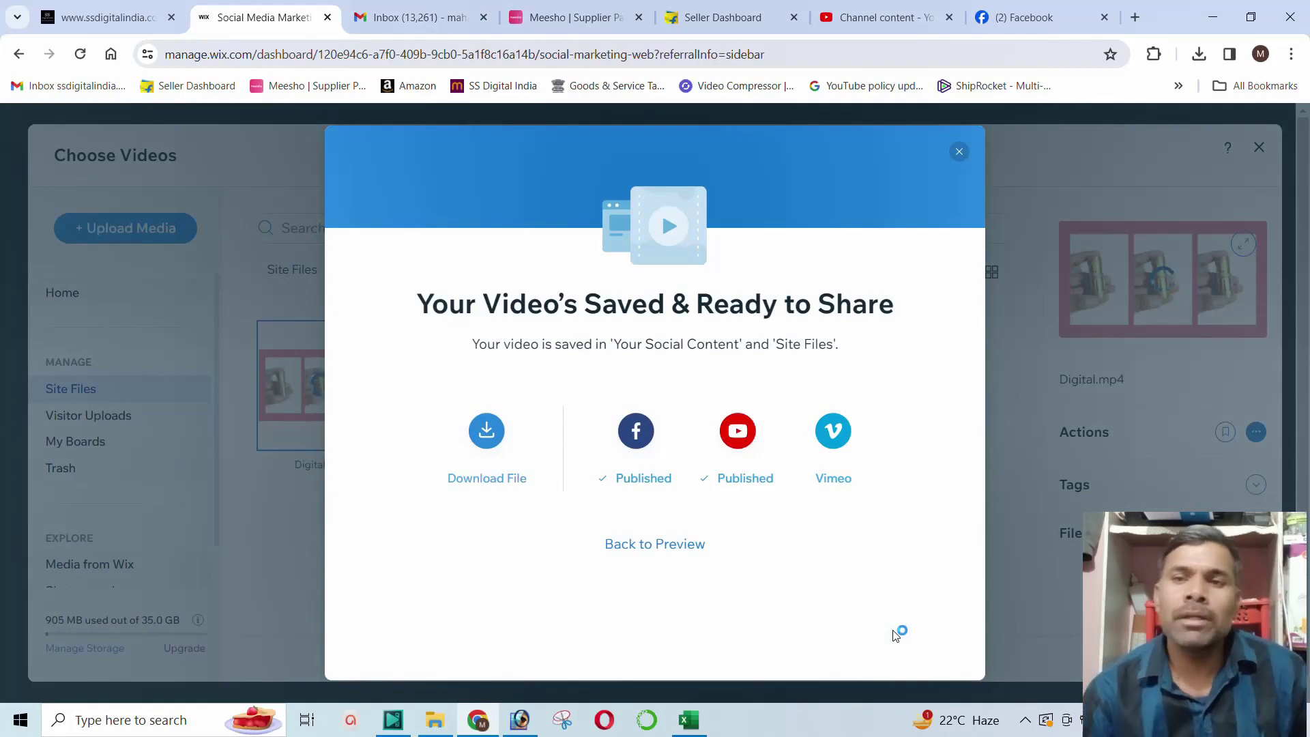
Step: Refresh the YouTube Studio channel content and watch the newly published "SS Digital India Products" video on YouTube
{"action": "left_click", "coordinate": [862, 19]}
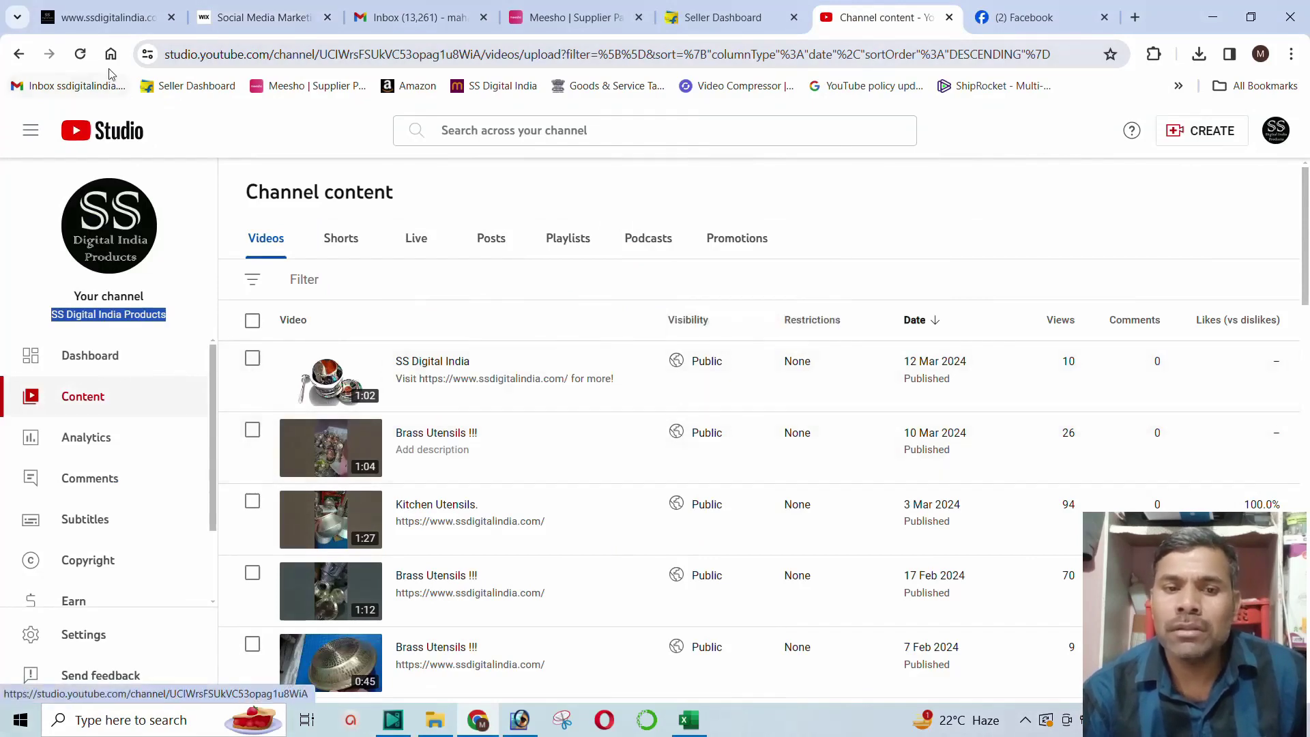
{"action": "left_click", "coordinate": [80, 55]}
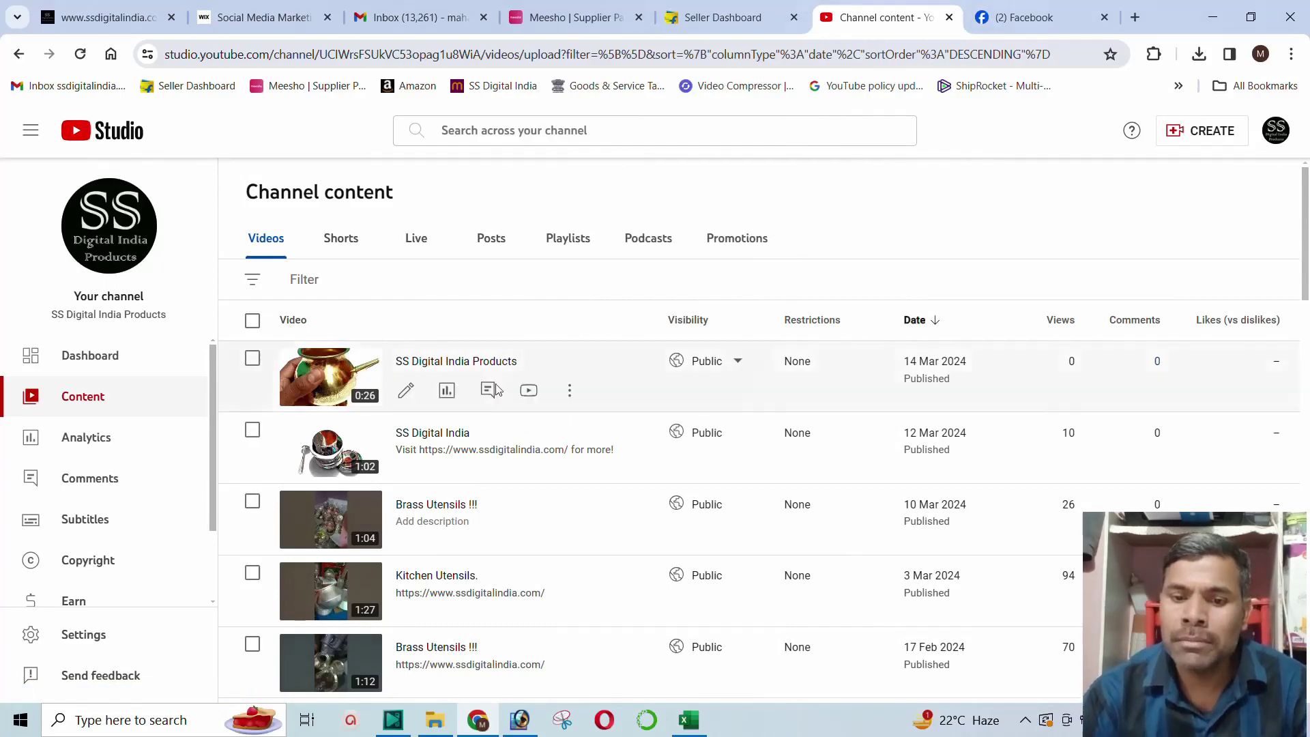
{"action": "left_click", "coordinate": [527, 389]}
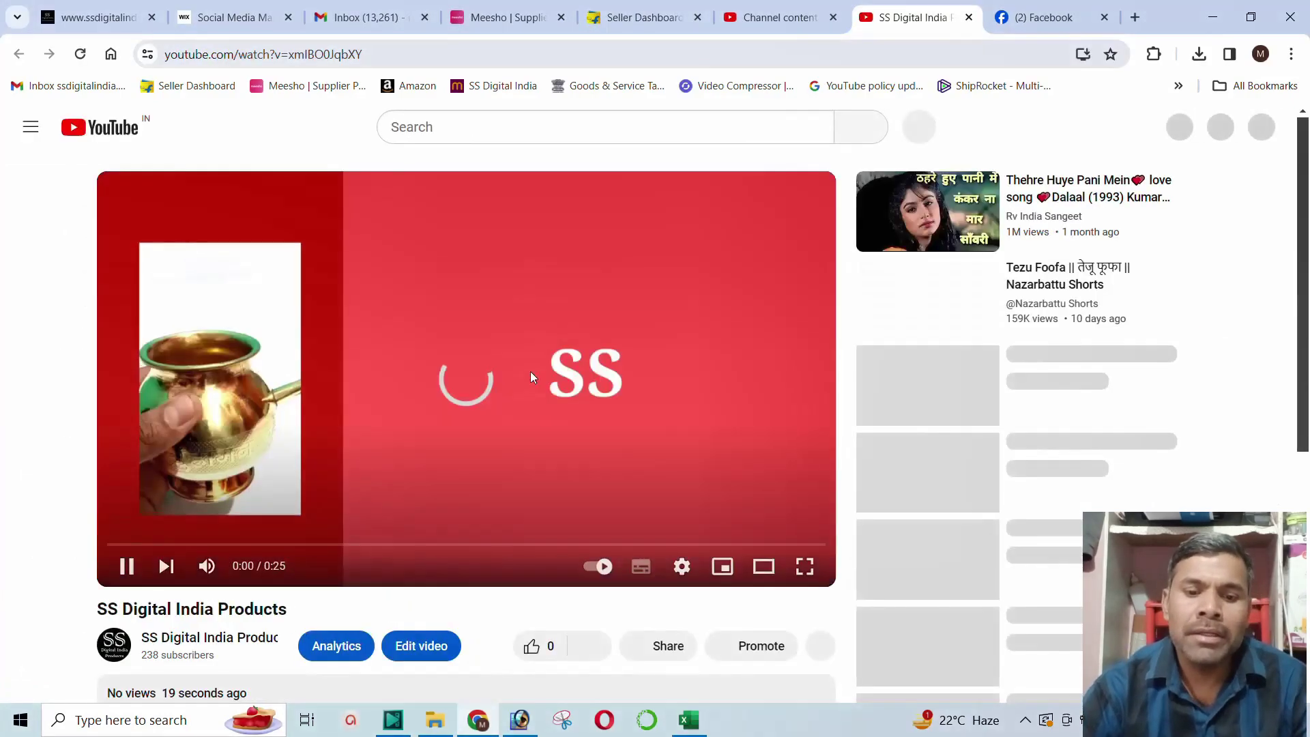
{"action": "scroll", "coordinate": [260, 582], "scroll_direction": "down", "scroll_amount": 1}
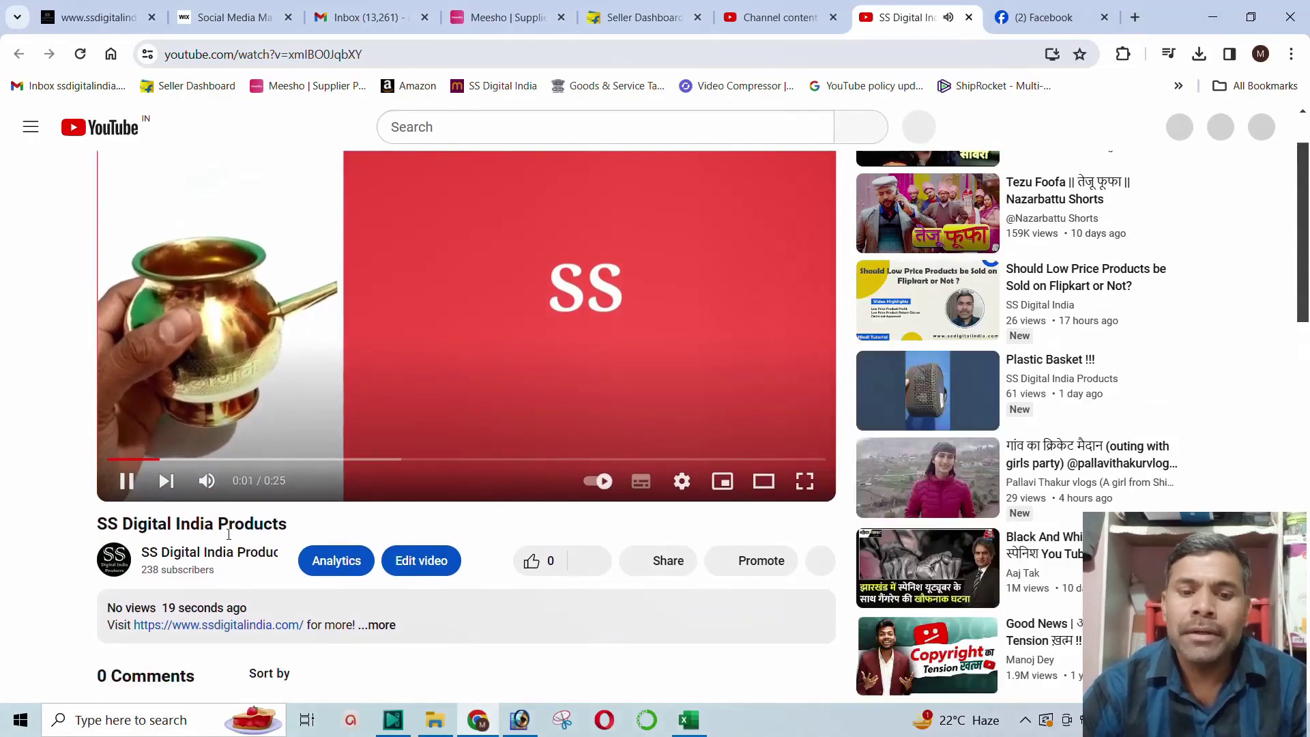
{"action": "scroll", "coordinate": [6, 444], "scroll_direction": "up", "scroll_amount": 1}
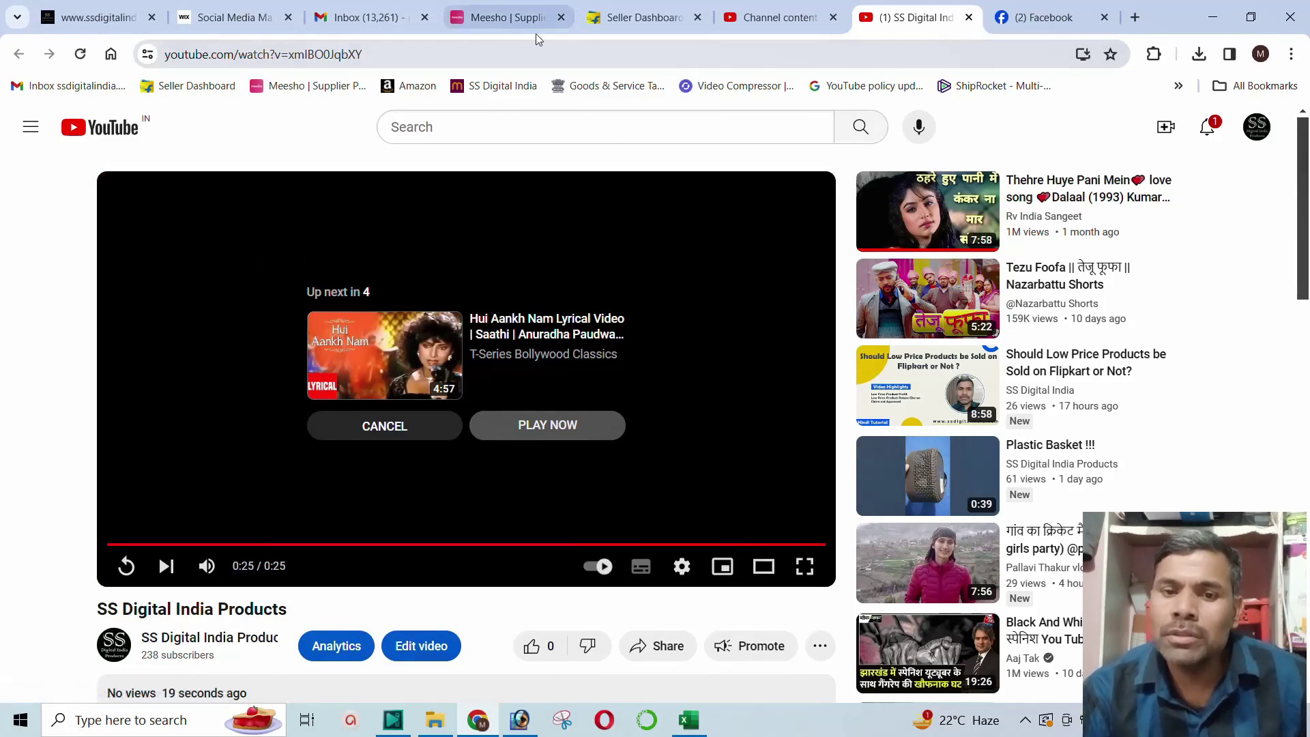
Step: Reopen the saved video for editing in Wix Video Maker and close the YouTube page playing in the other tab
{"action": "left_click", "coordinate": [232, 17]}
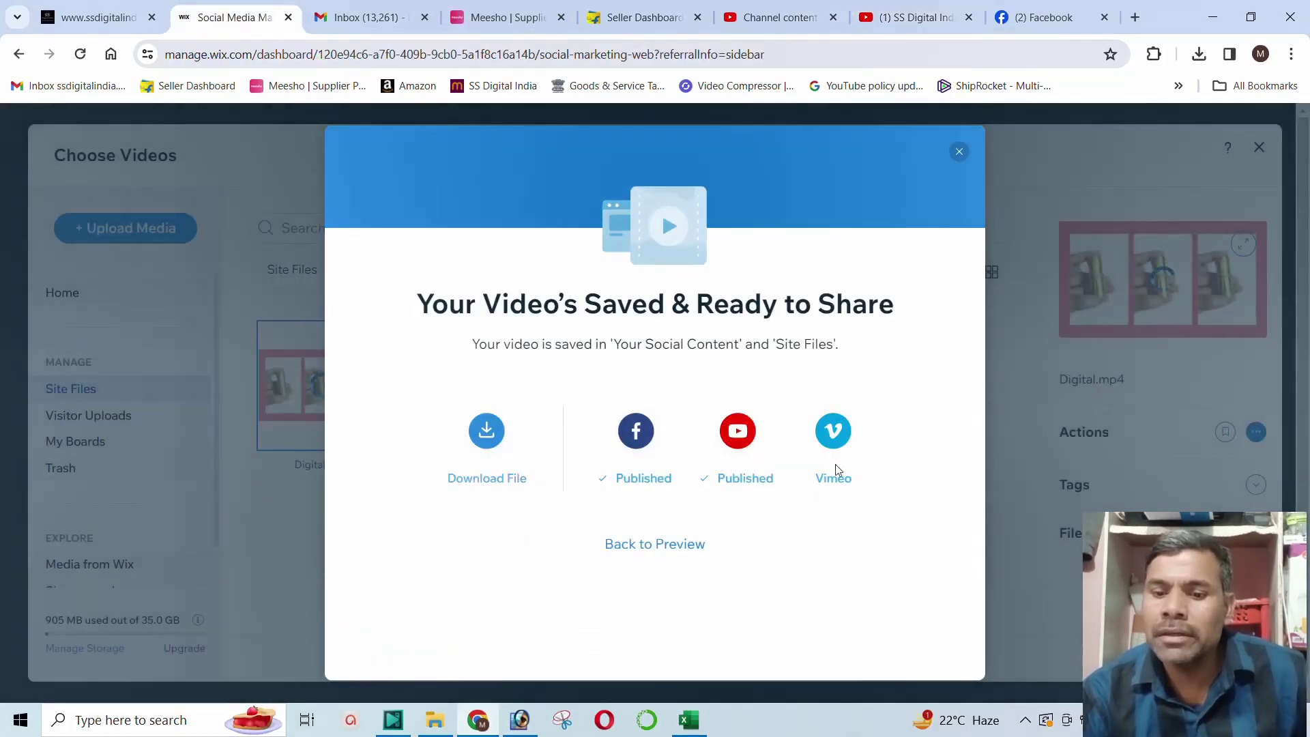
{"action": "left_click", "coordinate": [646, 544]}
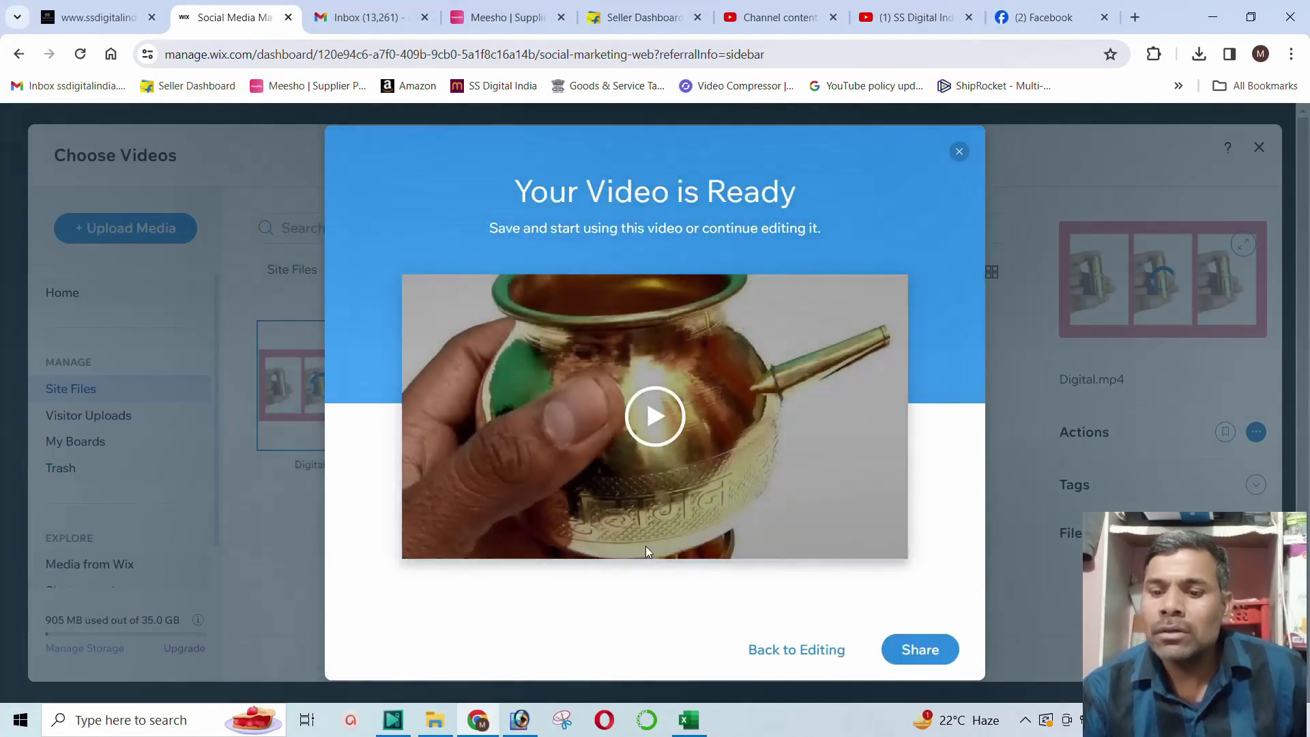
{"action": "left_click", "coordinate": [778, 651]}
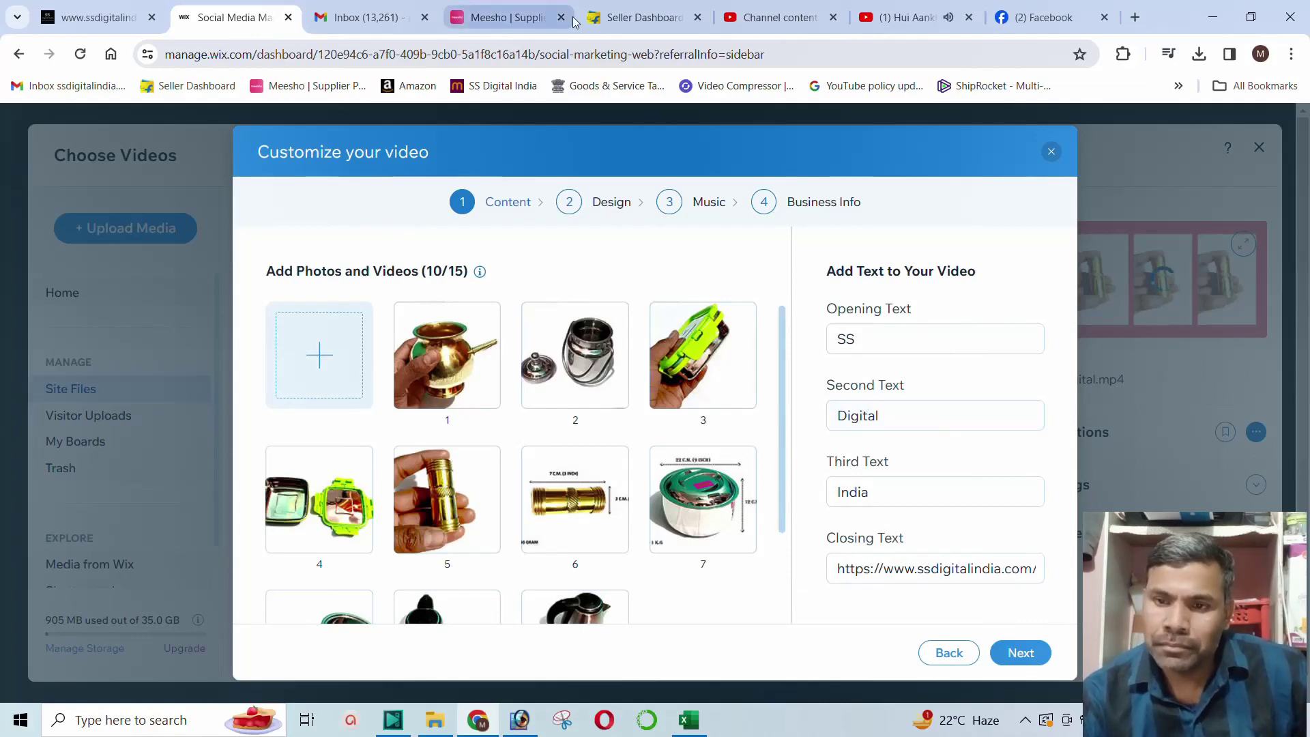
{"action": "left_click", "coordinate": [900, 14]}
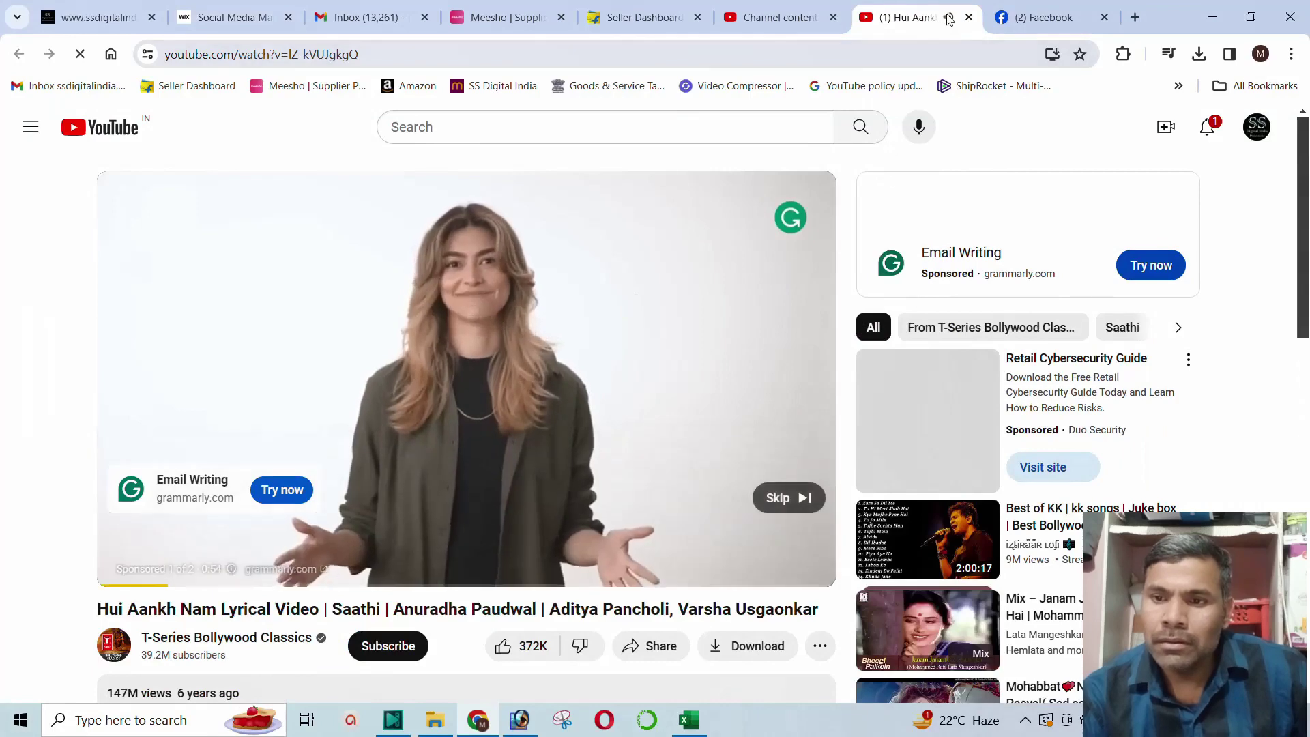
{"action": "left_click", "coordinate": [968, 17]}
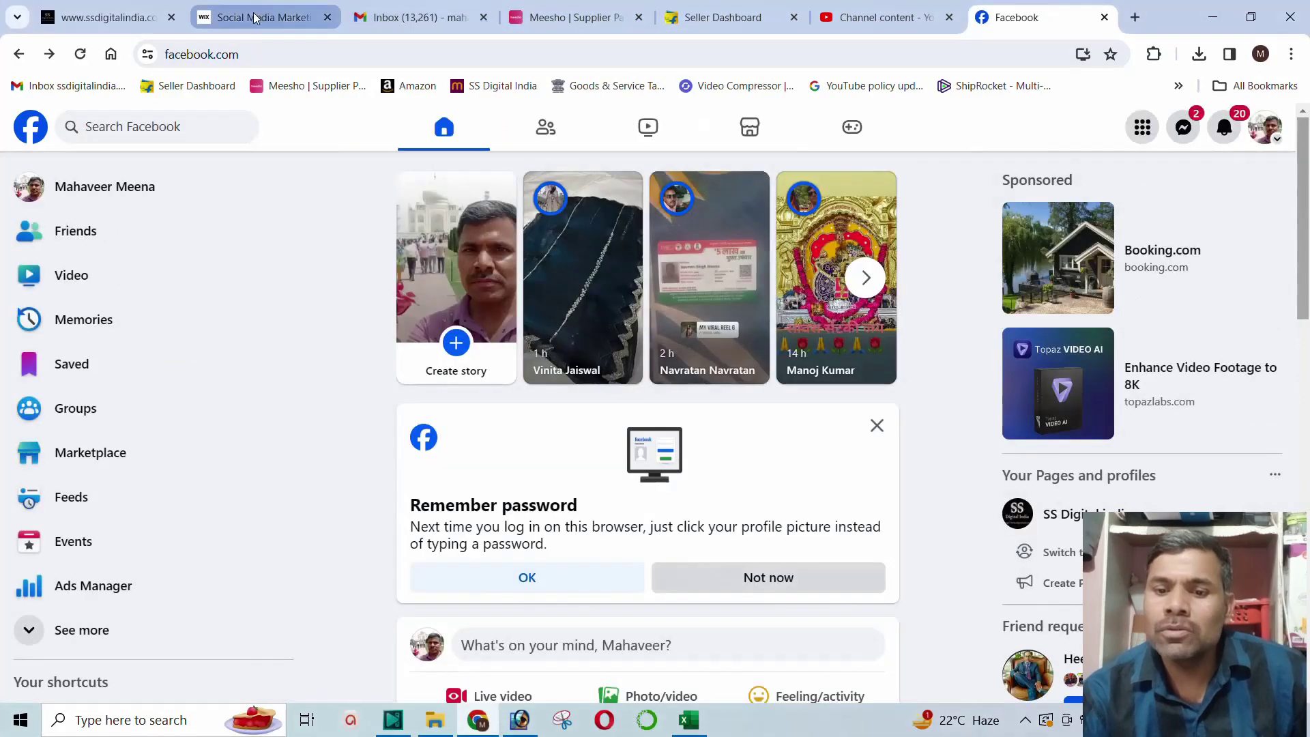
{"action": "left_click", "coordinate": [247, 27]}
{"action": "mouse_move", "coordinate": [667, 362]}
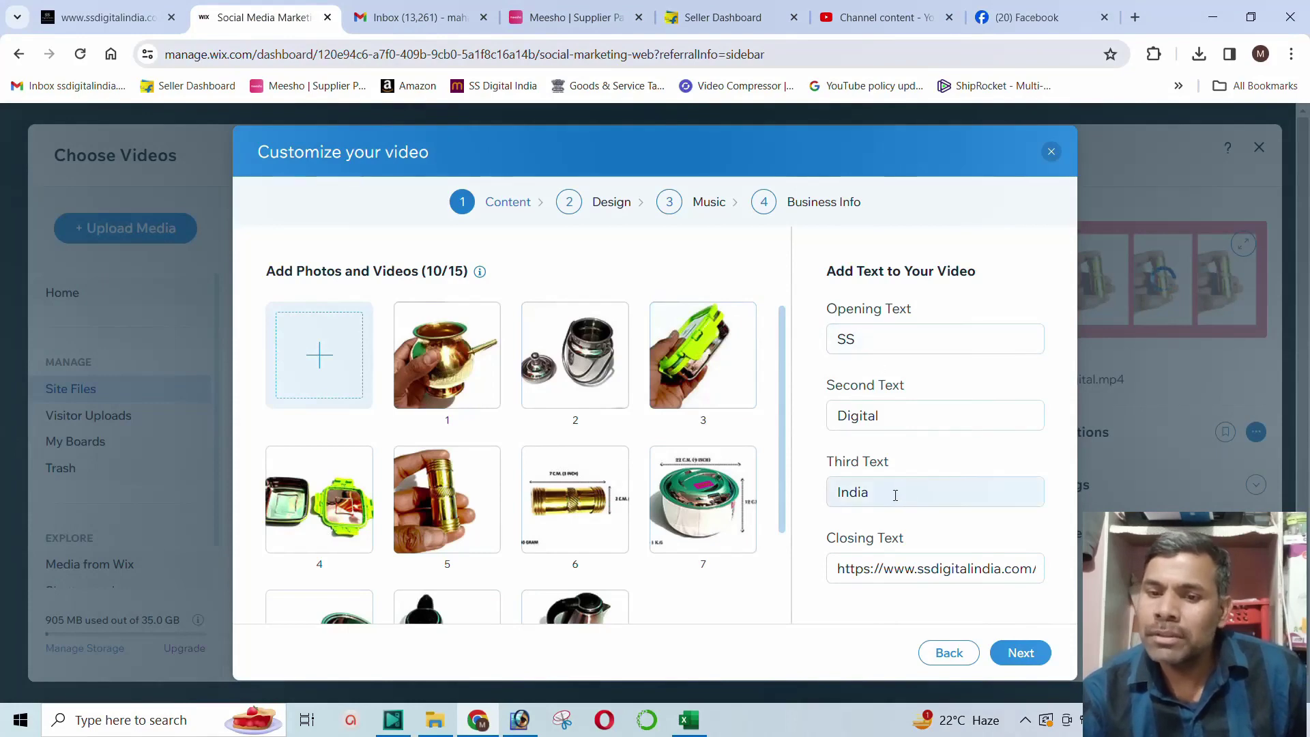
Step: Include the business info at the end of the video and apply the change to generate a new preview
{"action": "left_click", "coordinate": [825, 205]}
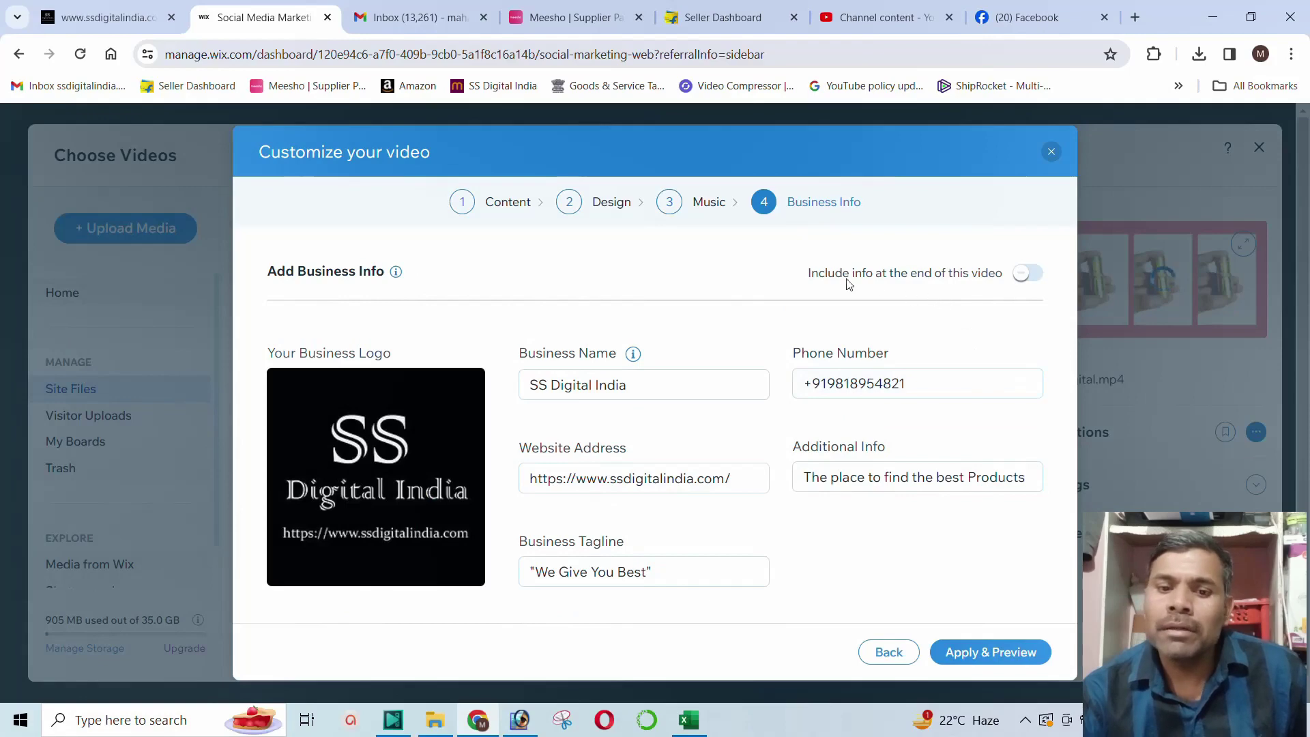
{"action": "left_click", "coordinate": [1033, 275]}
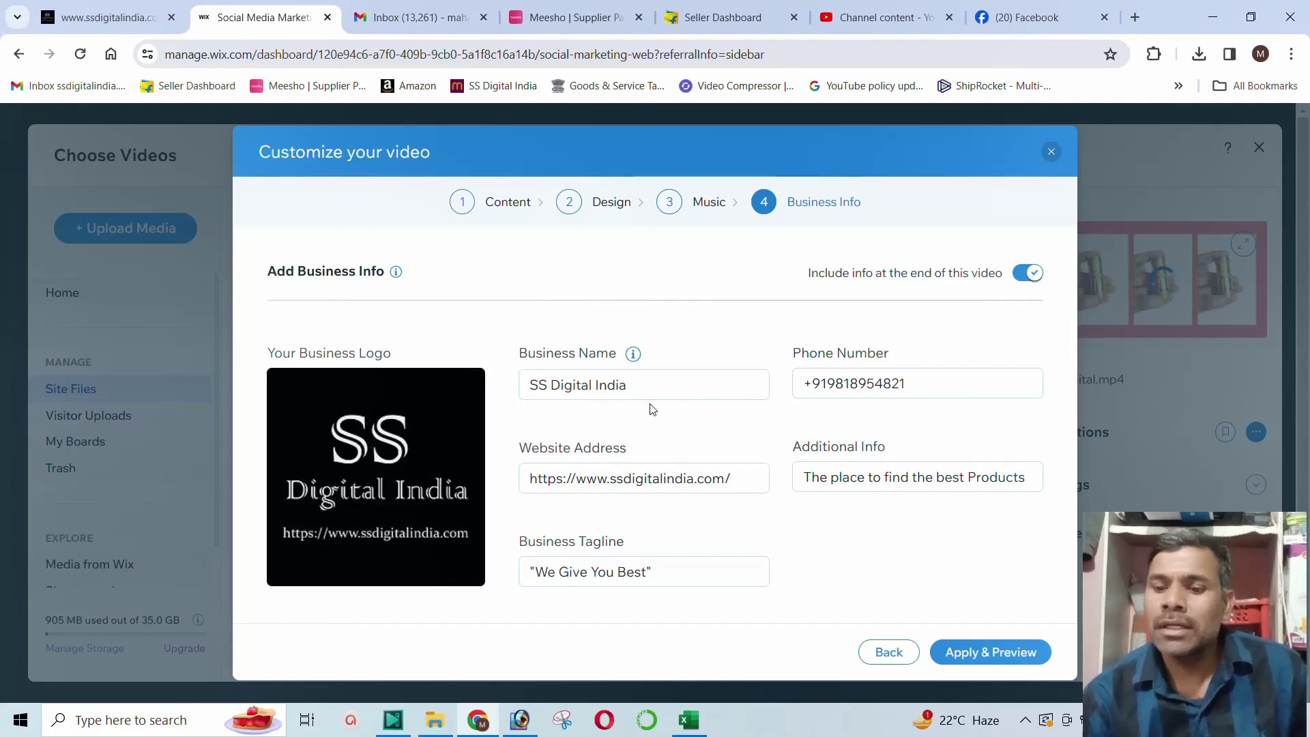
{"action": "left_click", "coordinate": [971, 660]}
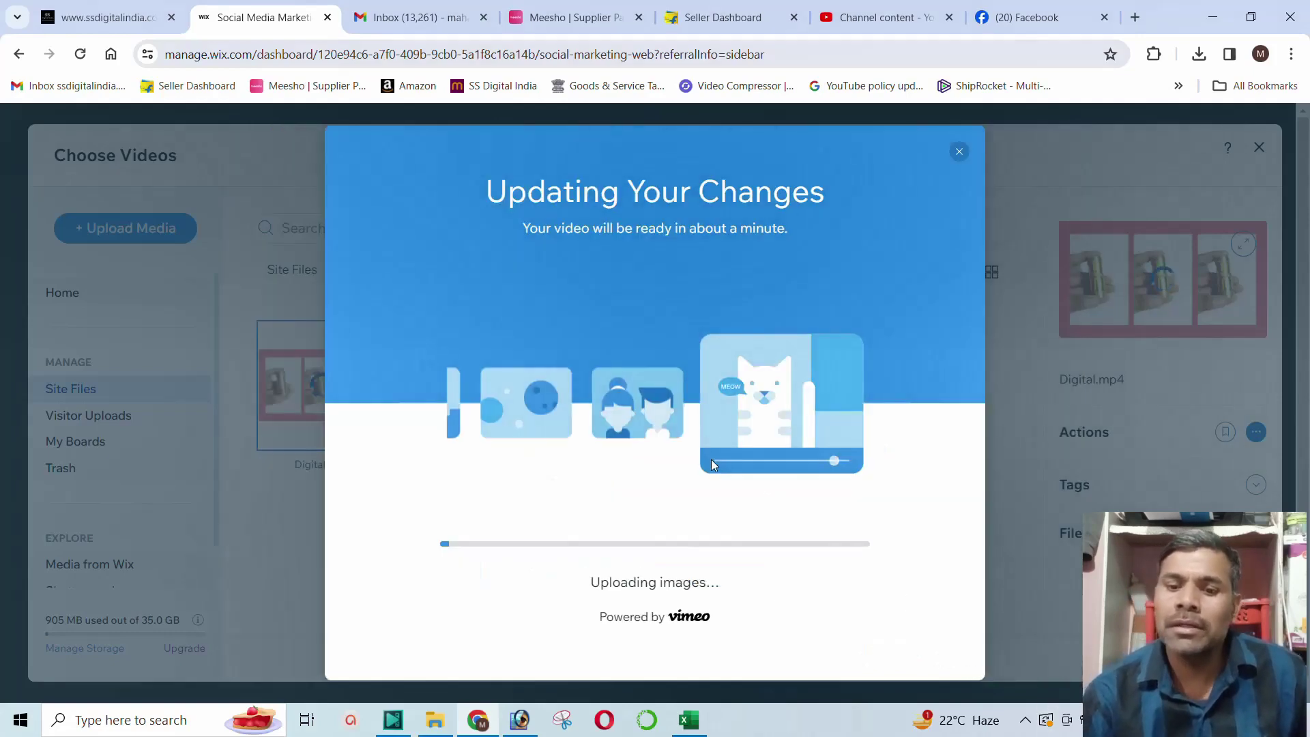